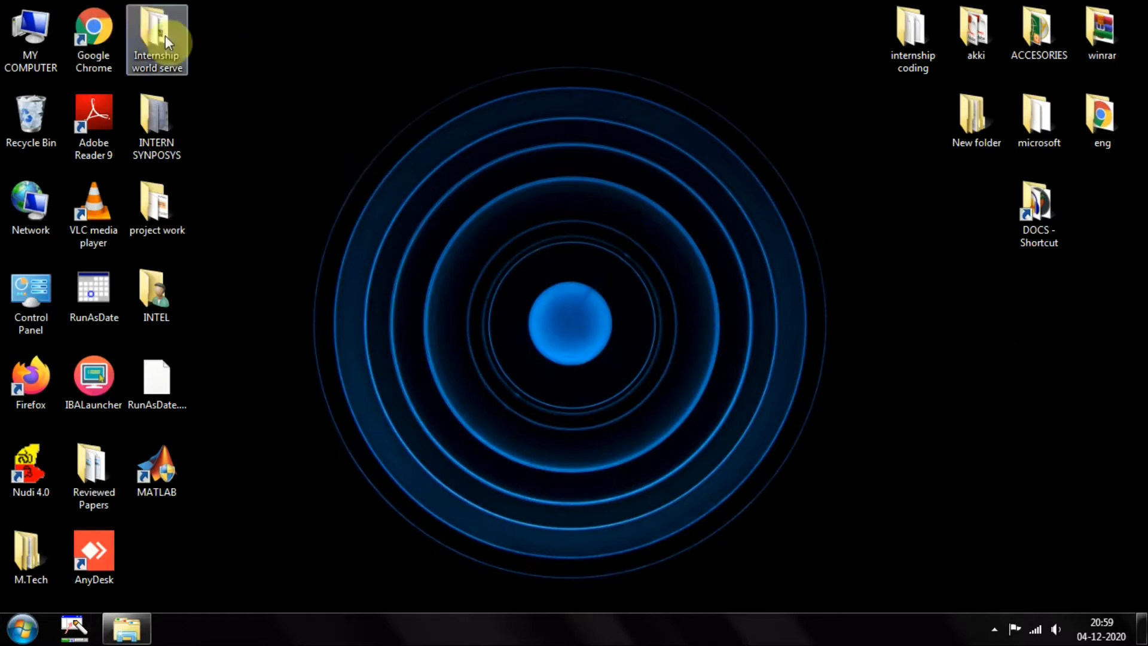
Open Google Chrome and search Google for "java jdk download".
{"action": "left_click", "coordinate": [84, 37]}
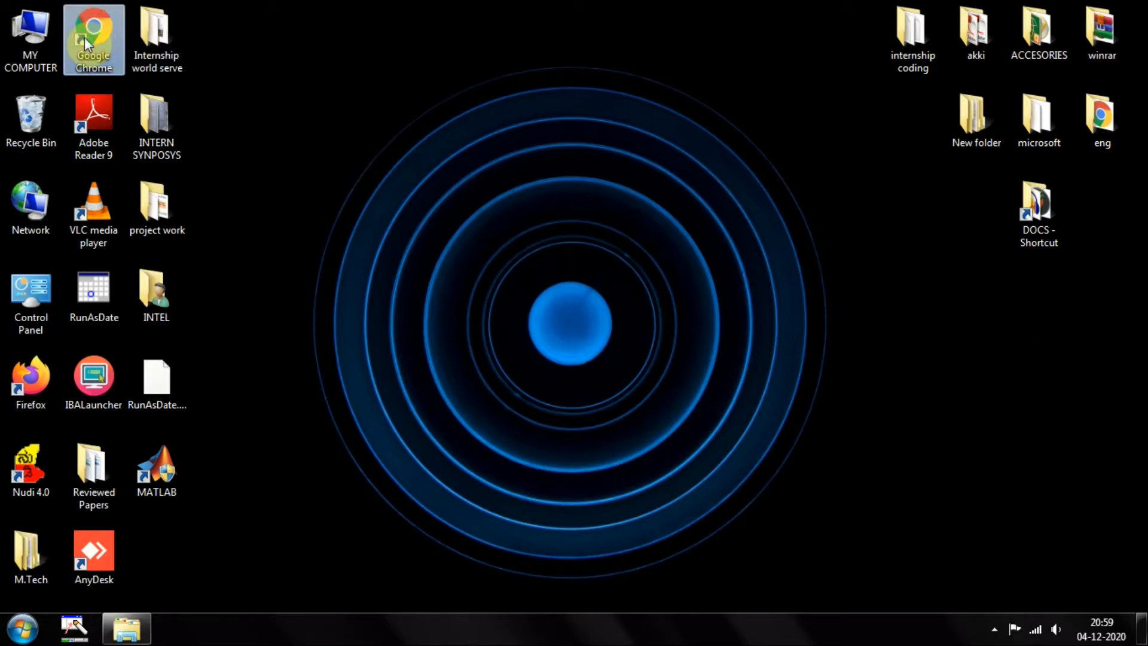
{"action": "double_click", "coordinate": [85, 37]}
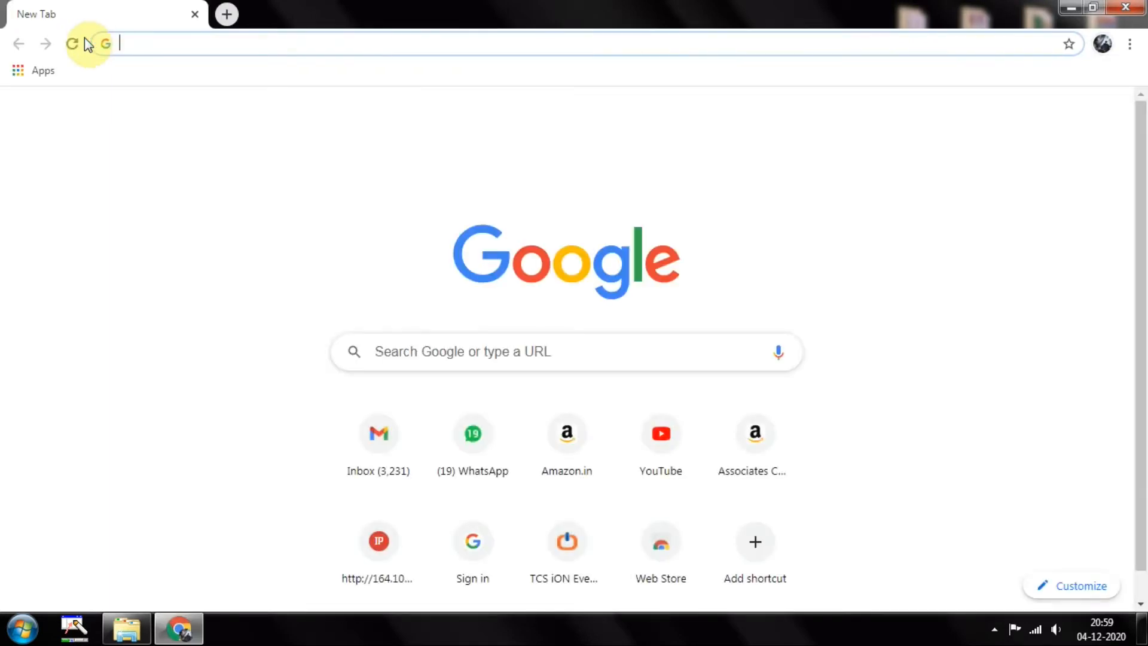
{"action": "left_click", "coordinate": [561, 354]}
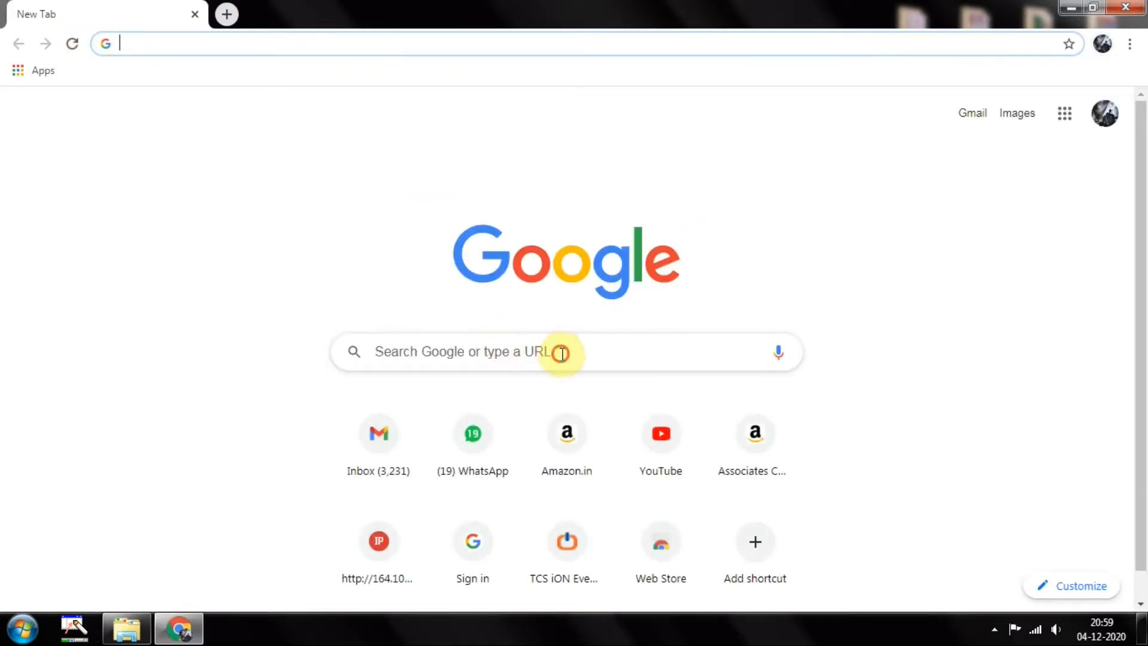
{"action": "type", "text": "j"}
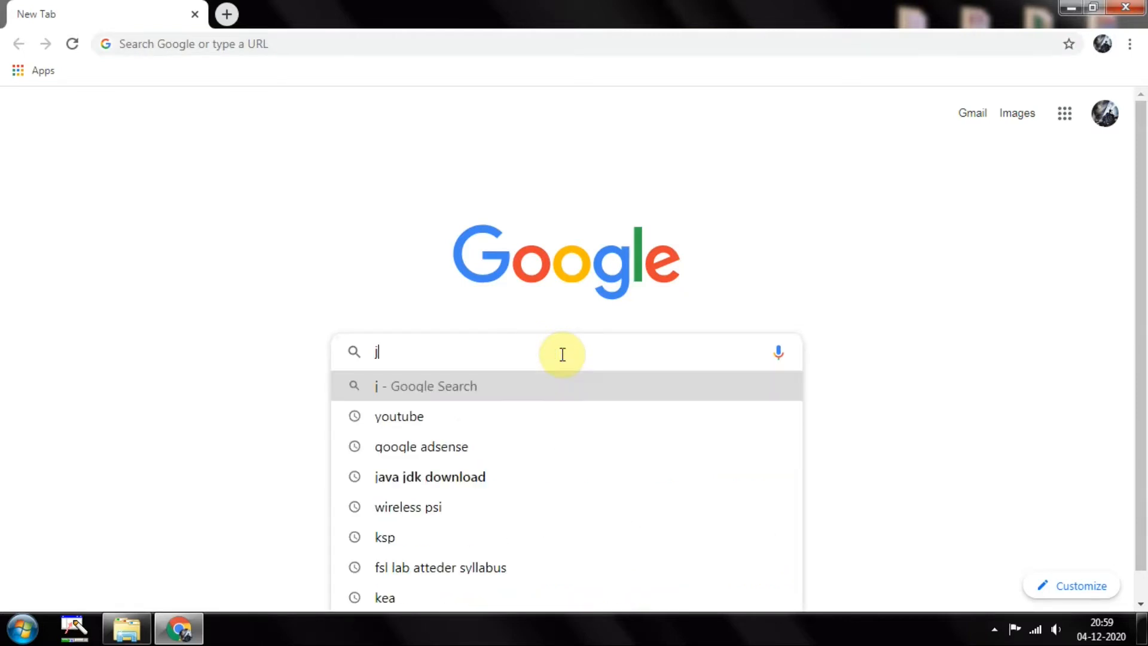
{"action": "type", "text": "ava "}
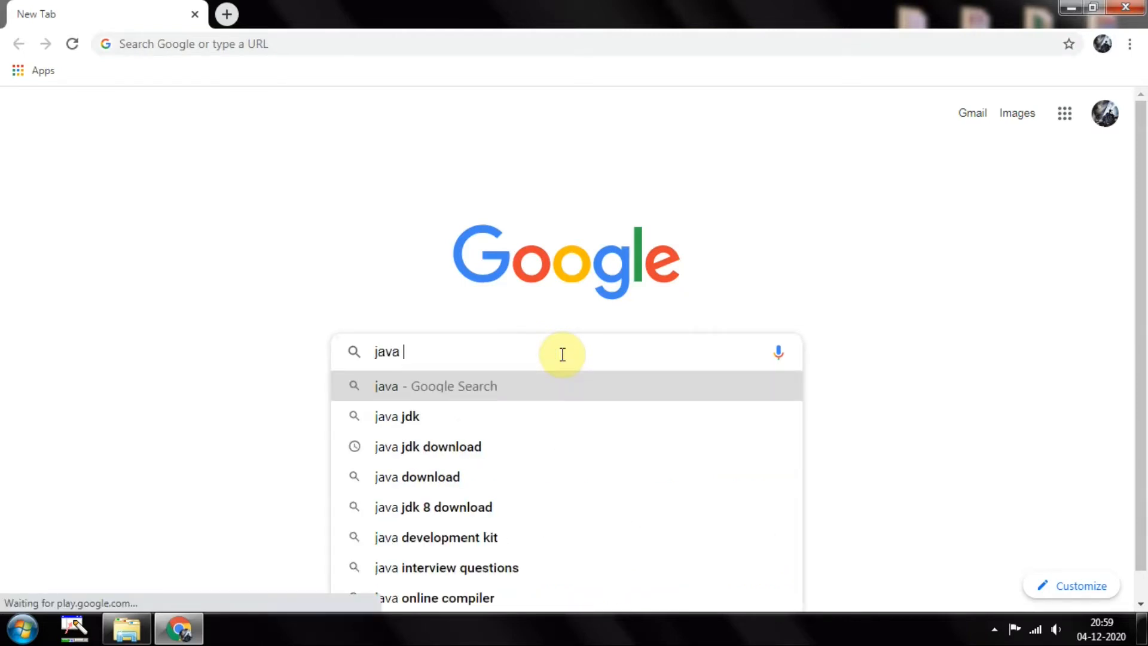
{"action": "type", "text": "jdk "}
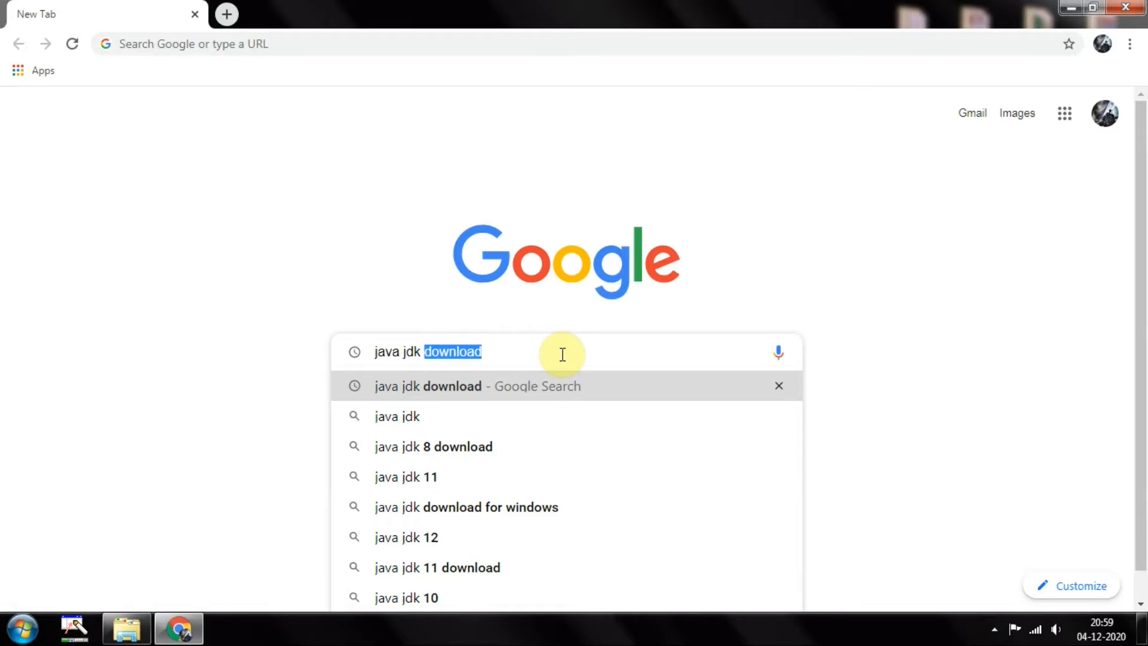
{"action": "type", "text": "downll"}
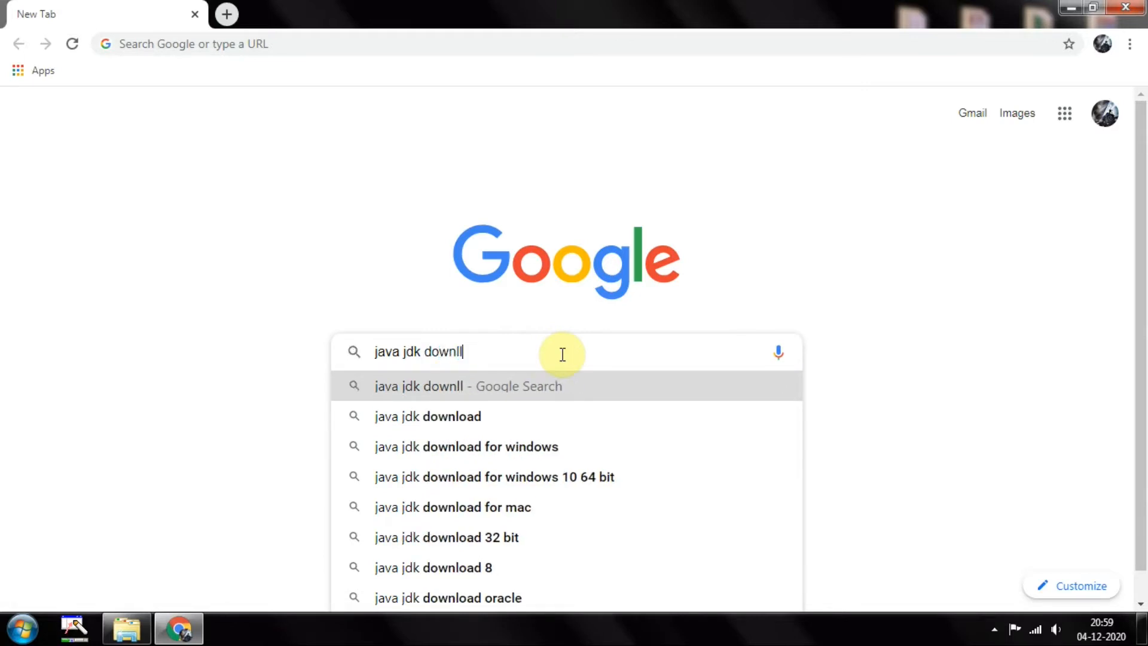
{"action": "key", "text": "BackSpace"}
{"action": "type", "text": "oad"}
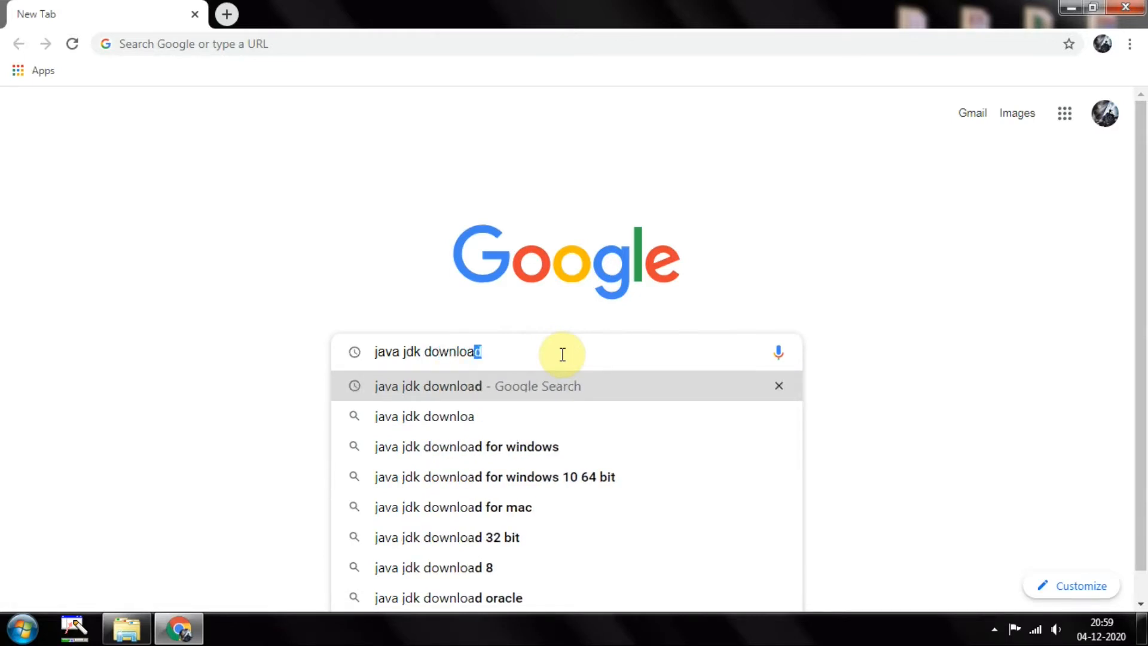
{"action": "key", "text": "Return"}
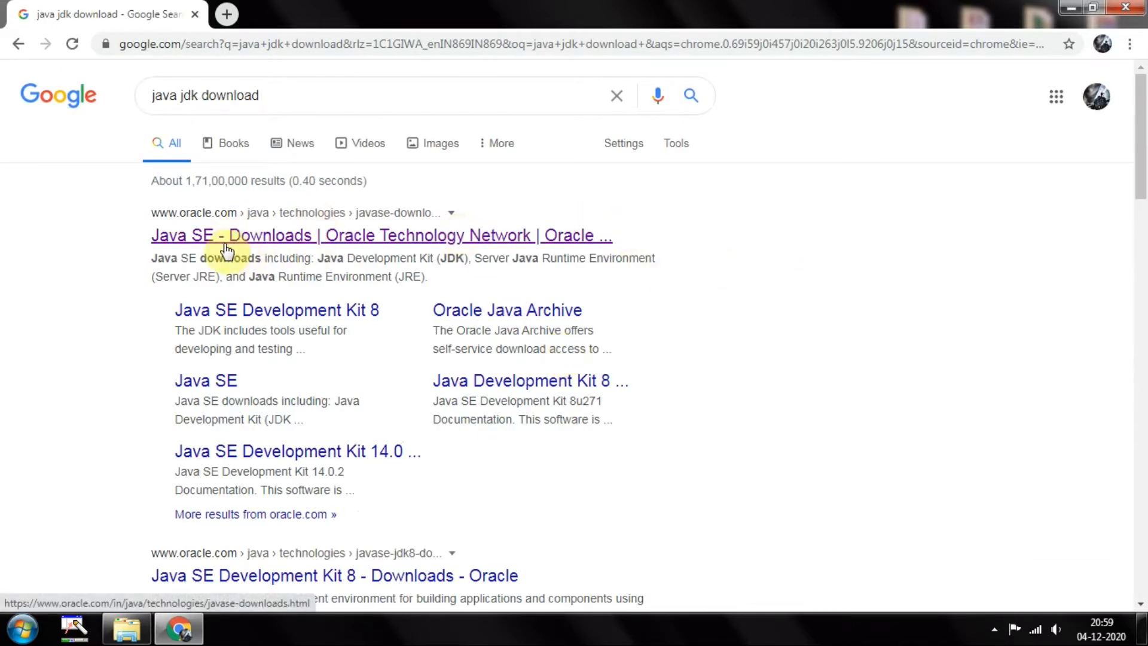
Open Oracle's Java SE Downloads result and go to the JDK download page for Java SE 15.
{"action": "left_click", "coordinate": [278, 243]}
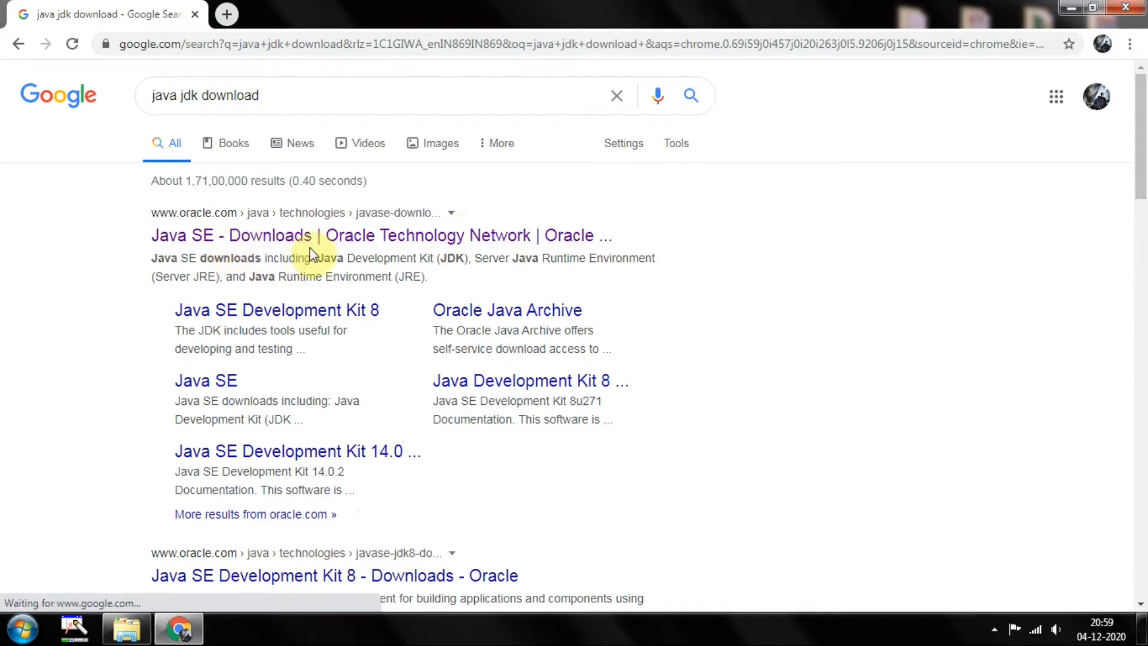
{"action": "left_click", "coordinate": [372, 238]}
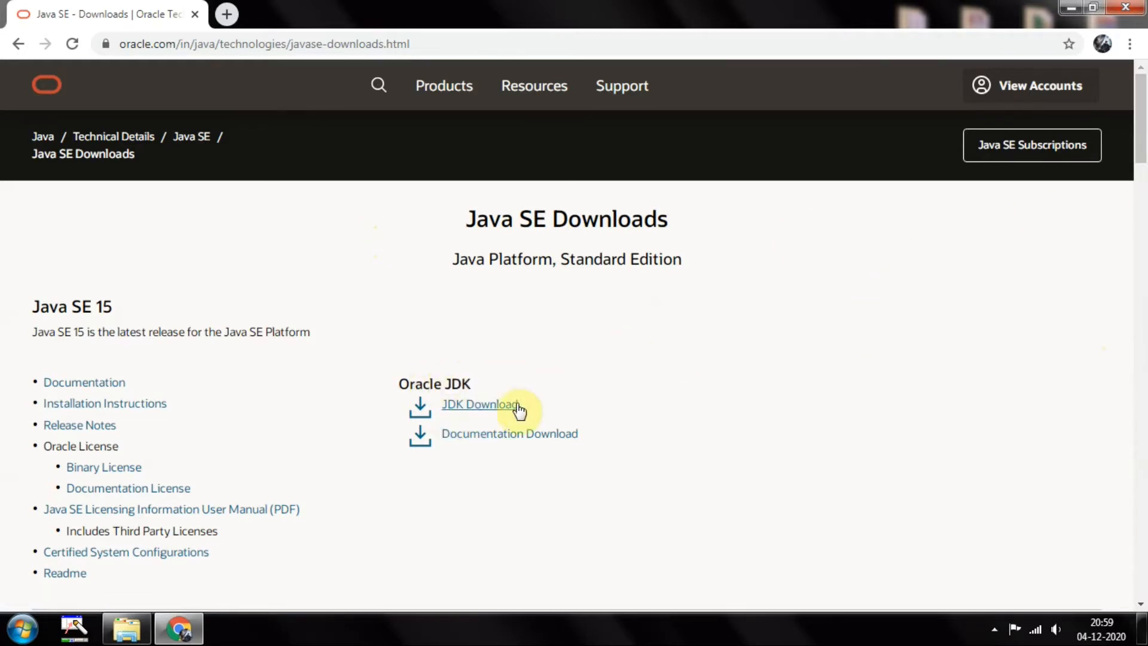
{"action": "left_click", "coordinate": [477, 411]}
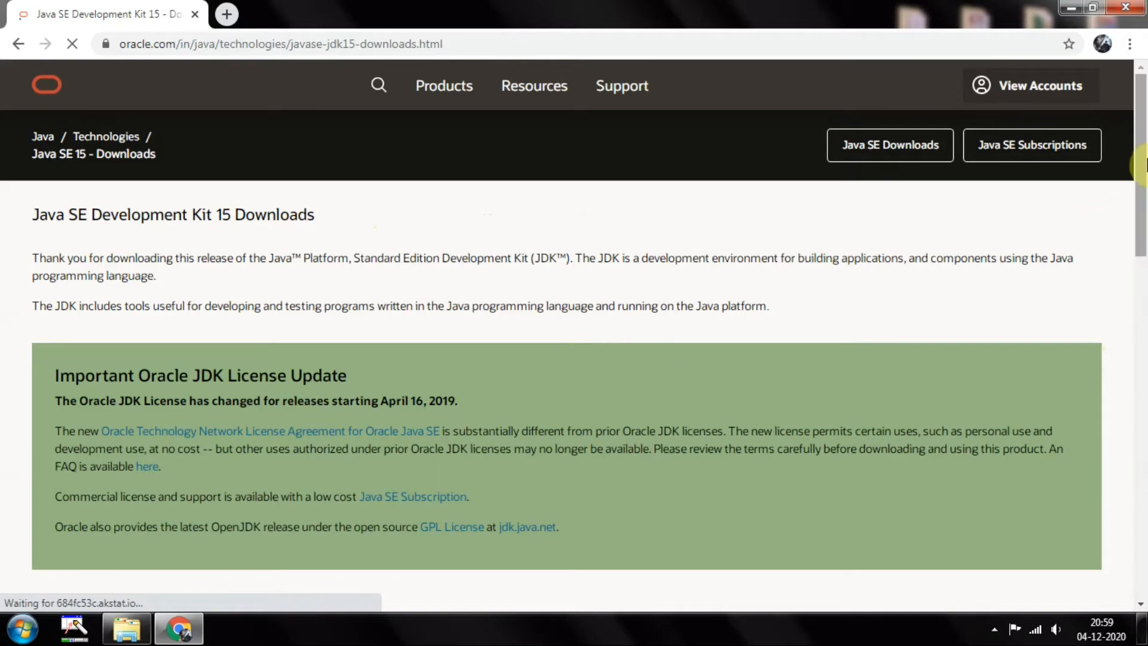
Download the Windows x64 Installer jdk-15.0.1_windows-x64_bin.exe, accepting the Oracle Technology Network License Agreement, and save the file.
{"action": "left_click_drag", "start_coordinate": [1142, 150], "coordinate": [1144, 380]}
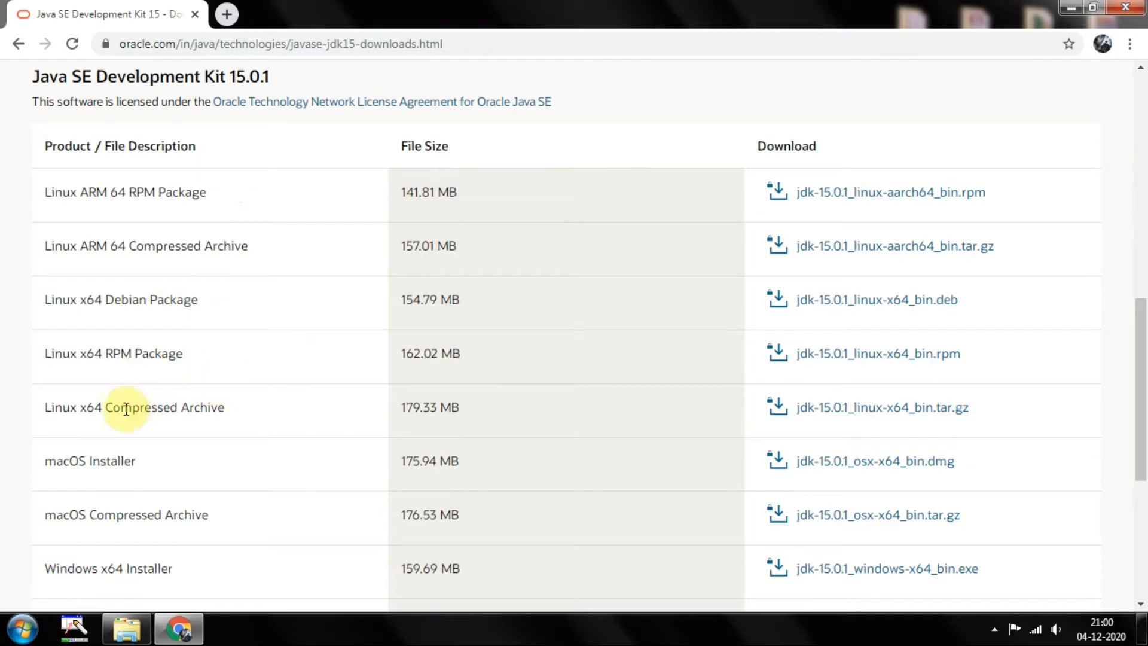
{"action": "left_click_drag", "start_coordinate": [1145, 344], "coordinate": [1145, 386]}
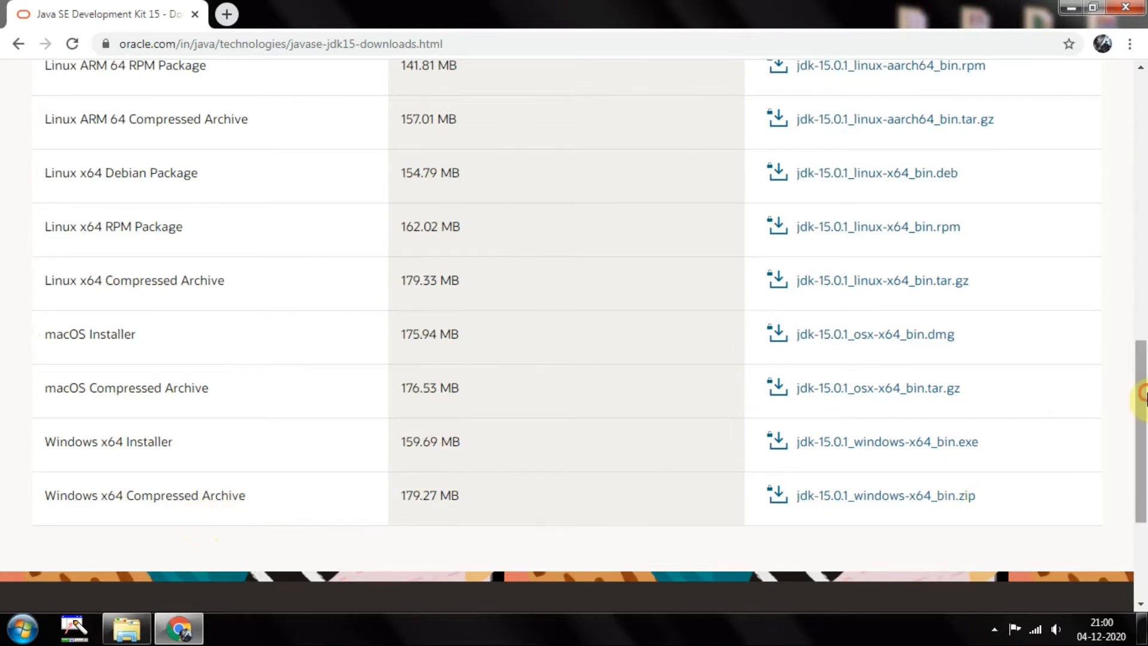
{"action": "left_click_drag", "start_coordinate": [1141, 395], "coordinate": [1143, 433]}
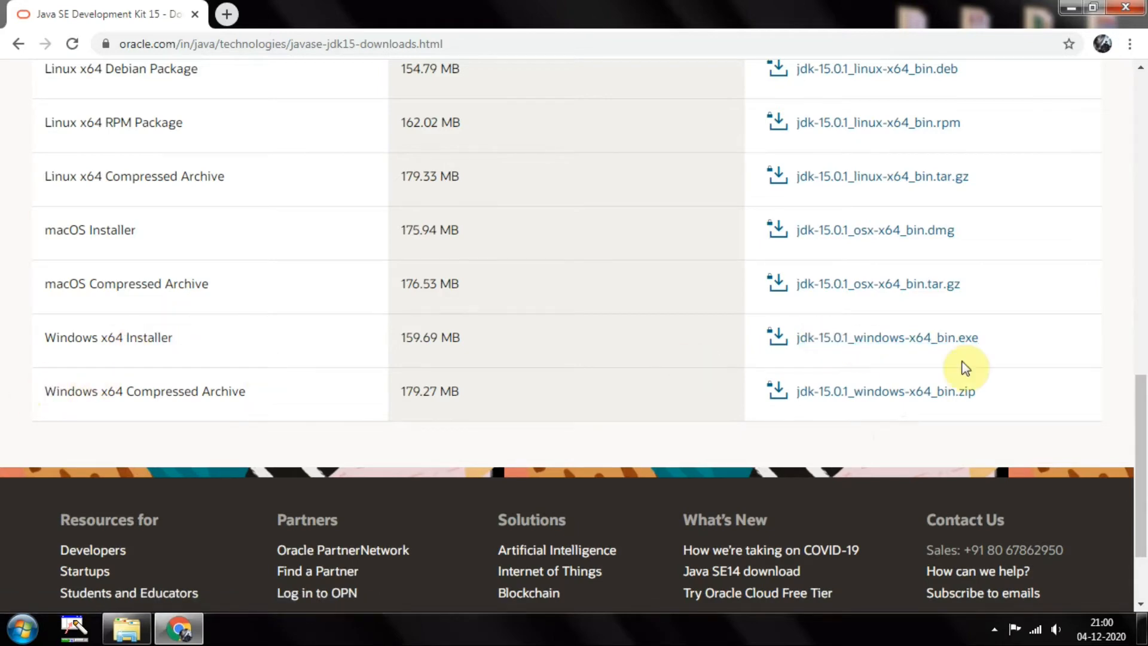
{"action": "left_click", "coordinate": [894, 342]}
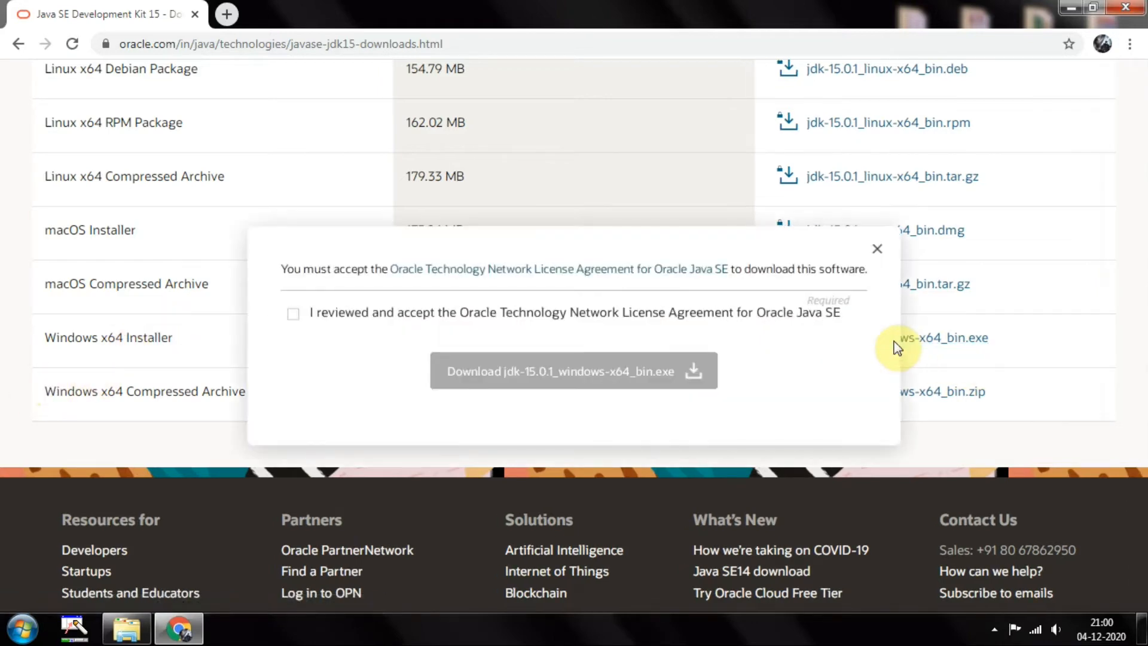
{"action": "left_click", "coordinate": [295, 316]}
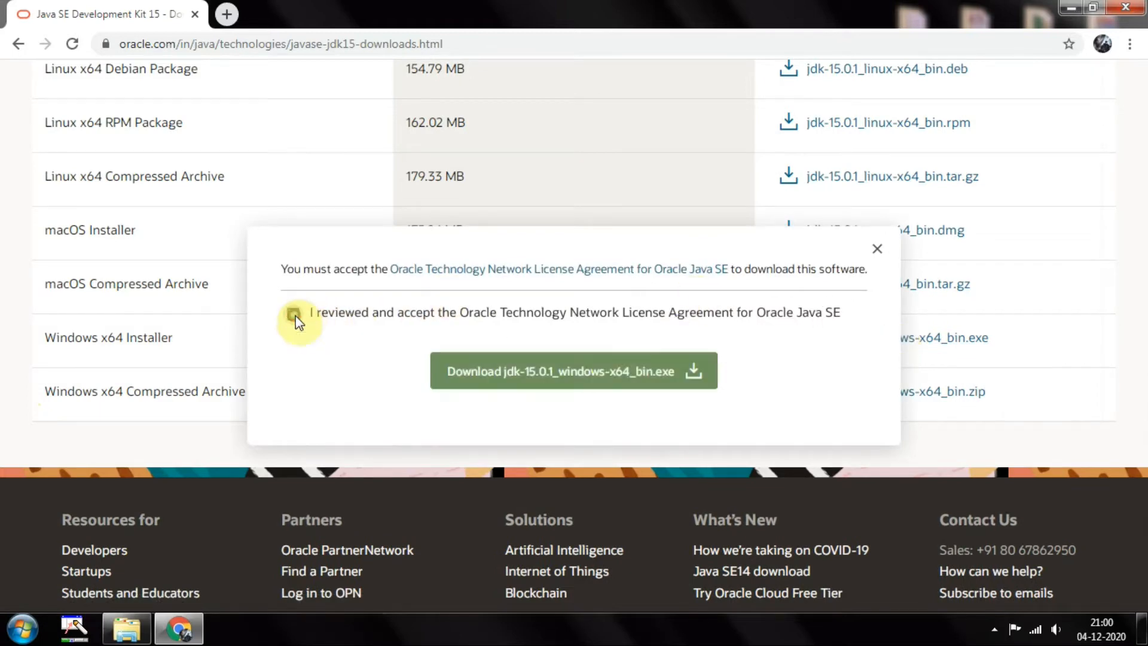
{"action": "left_click", "coordinate": [585, 372]}
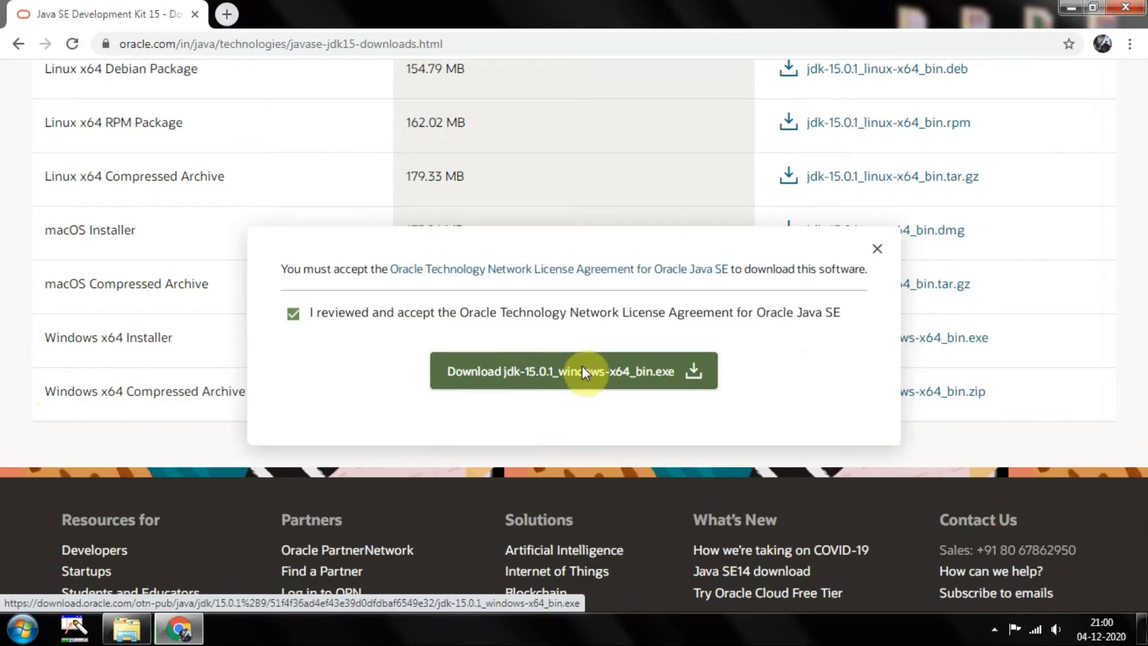
{"action": "left_click", "coordinate": [584, 372]}
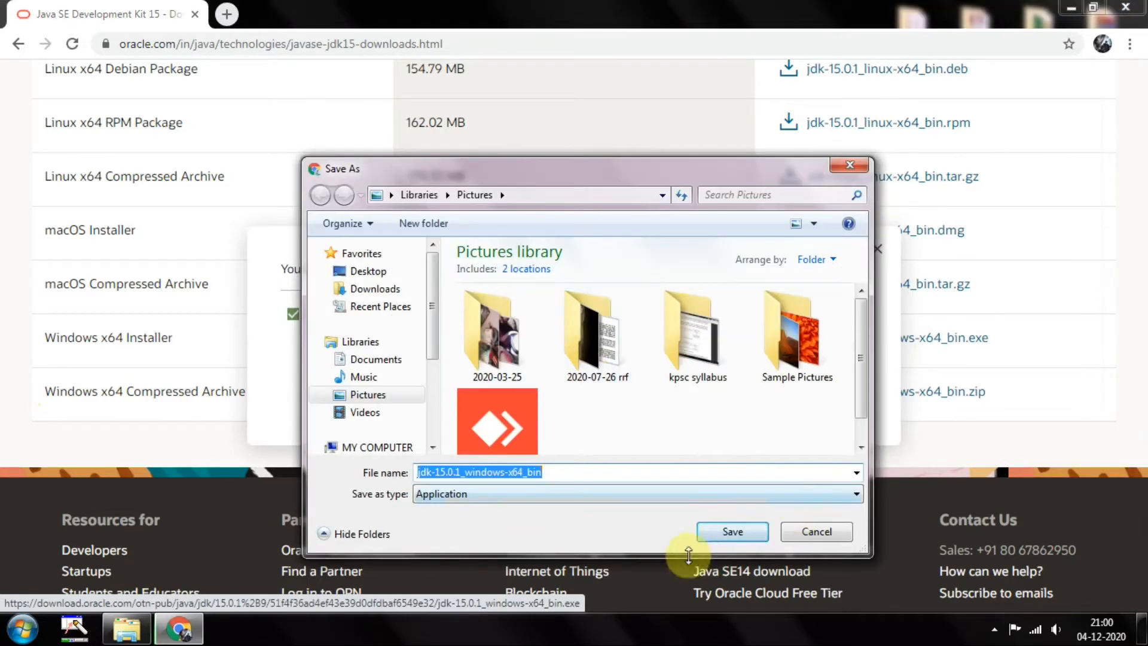
{"action": "left_click", "coordinate": [729, 531]}
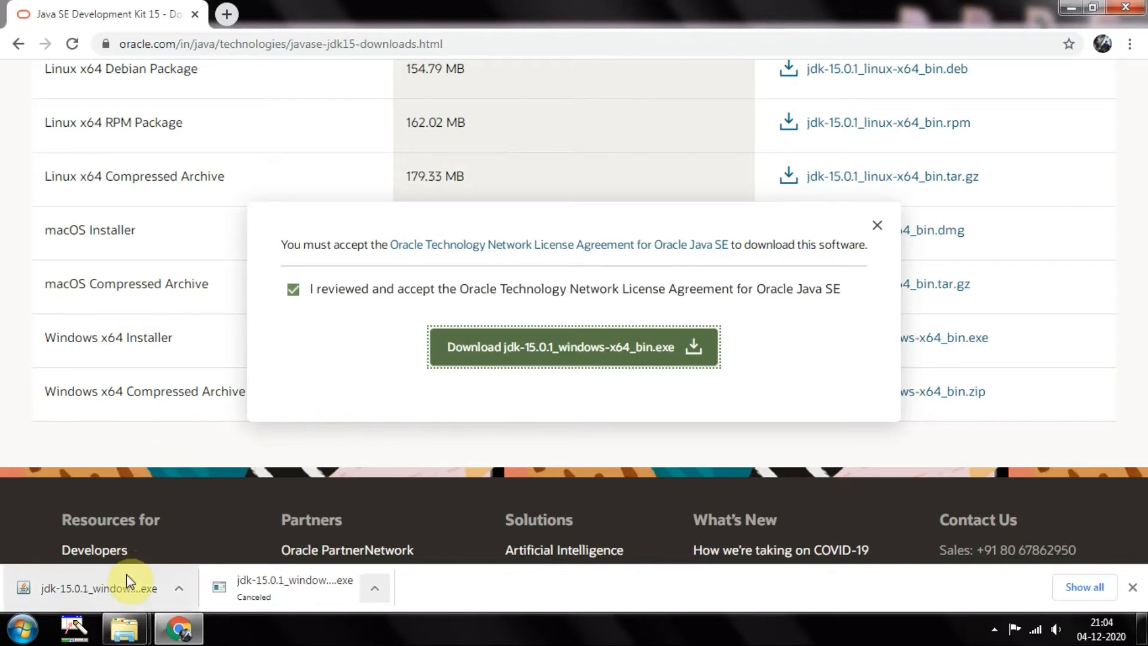
Launch the downloaded JDK 15.0.1 installer and minimize the browser window.
{"action": "left_click", "coordinate": [105, 585]}
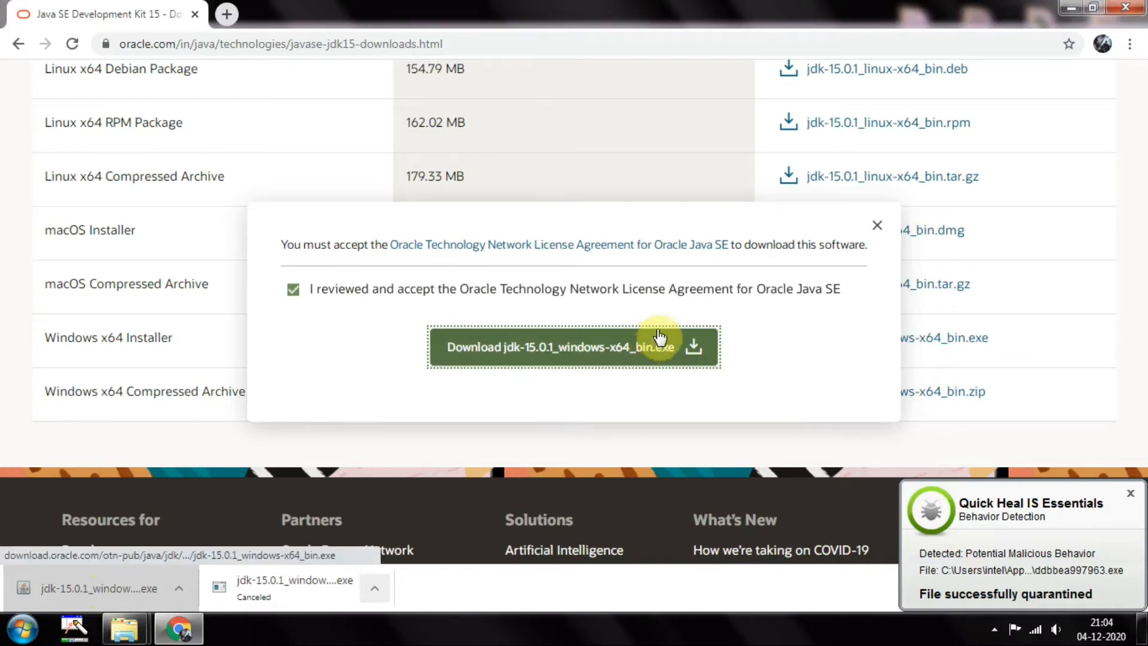
{"action": "left_click", "coordinate": [994, 628]}
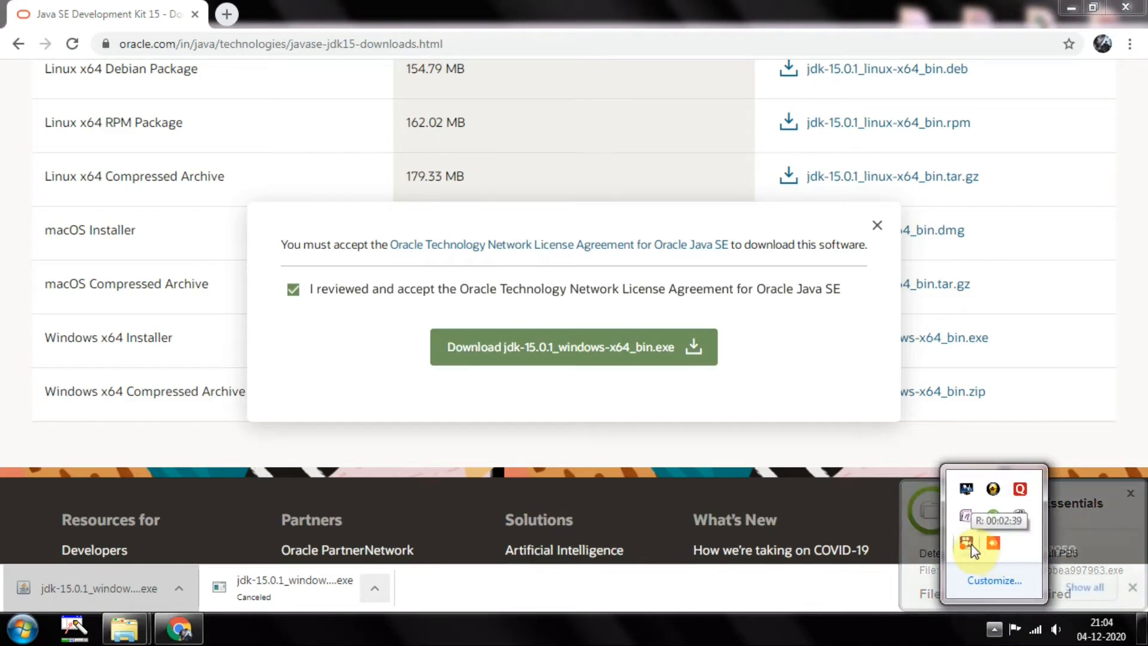
{"action": "left_click", "coordinate": [1139, 320]}
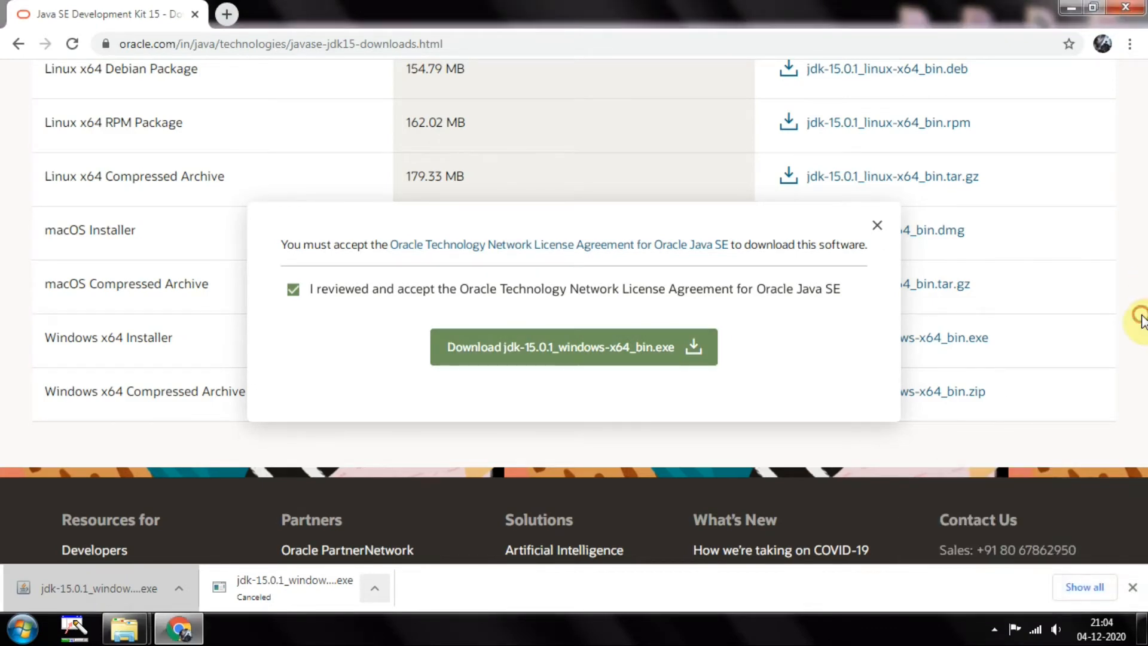
{"action": "left_click", "coordinate": [1142, 321]}
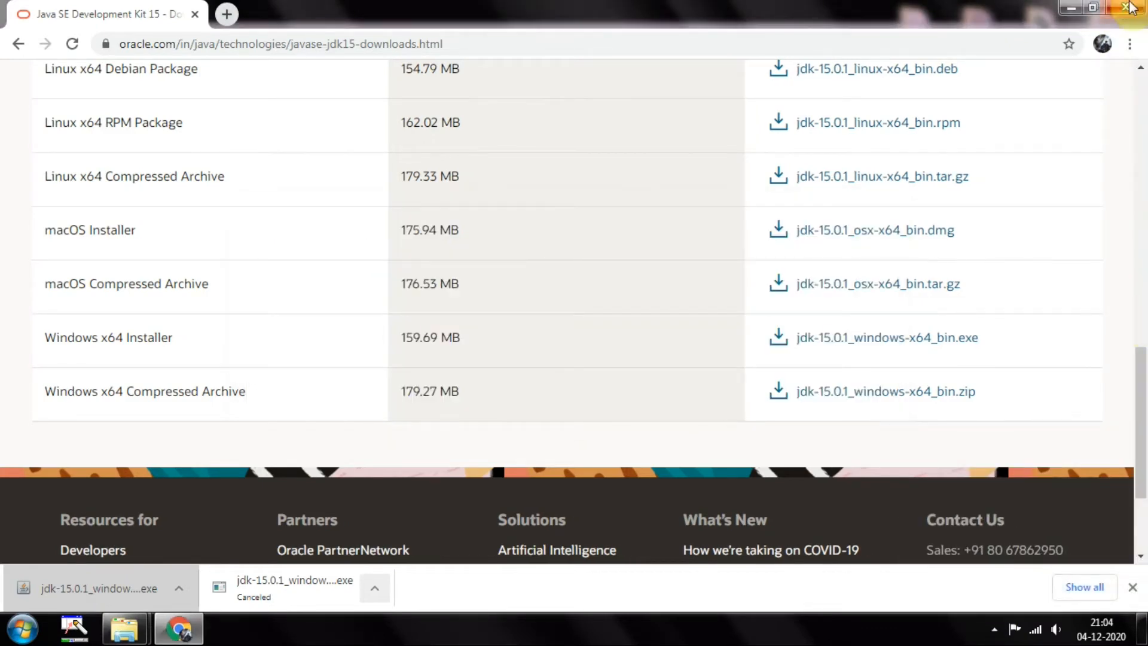
{"action": "left_click", "coordinate": [1069, 7]}
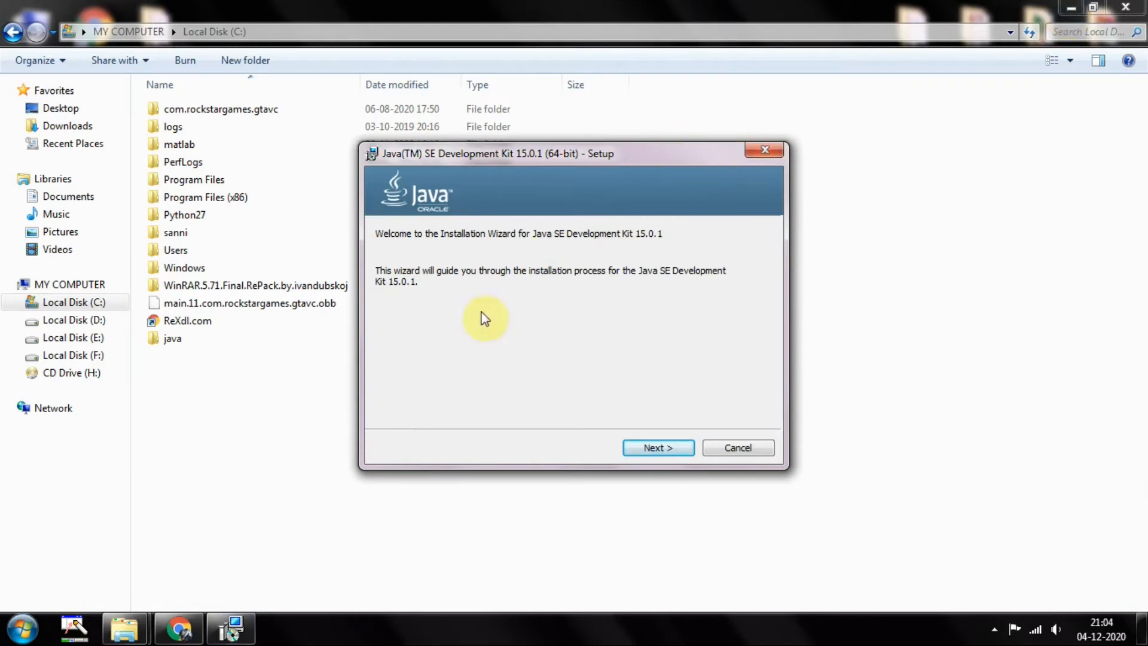
Install Java SE Development Kit 15.0.1 in C:\Program Files\Java\jdk-15.0.1\ and close the finished setup wizard.
{"action": "left_click", "coordinate": [653, 450]}
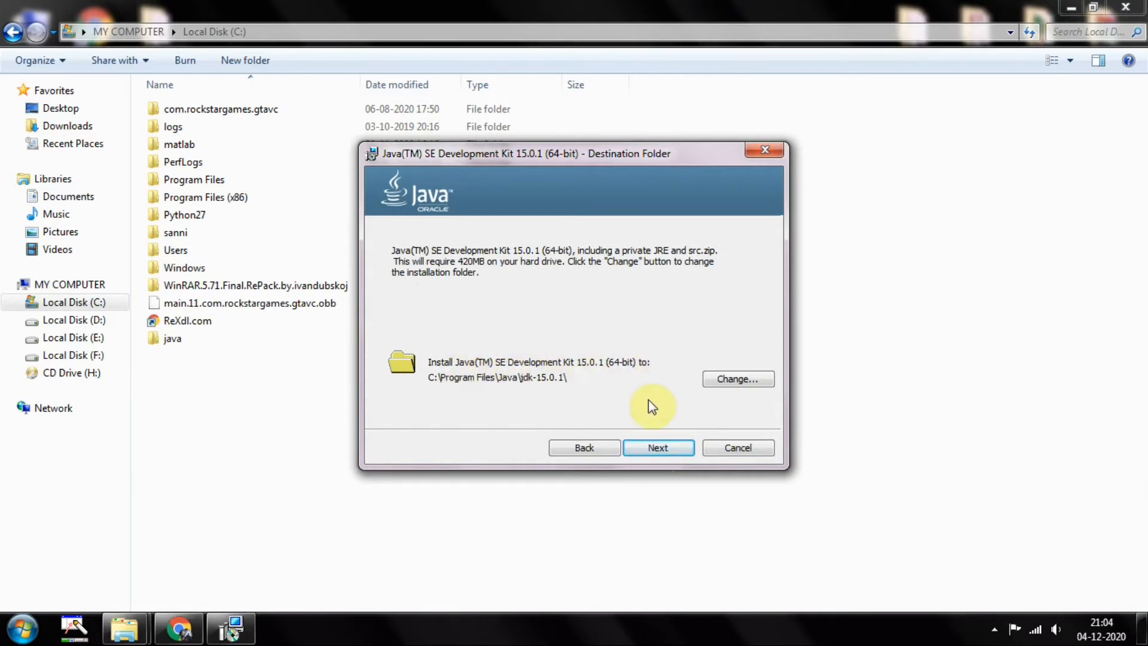
{"action": "left_click", "coordinate": [668, 449]}
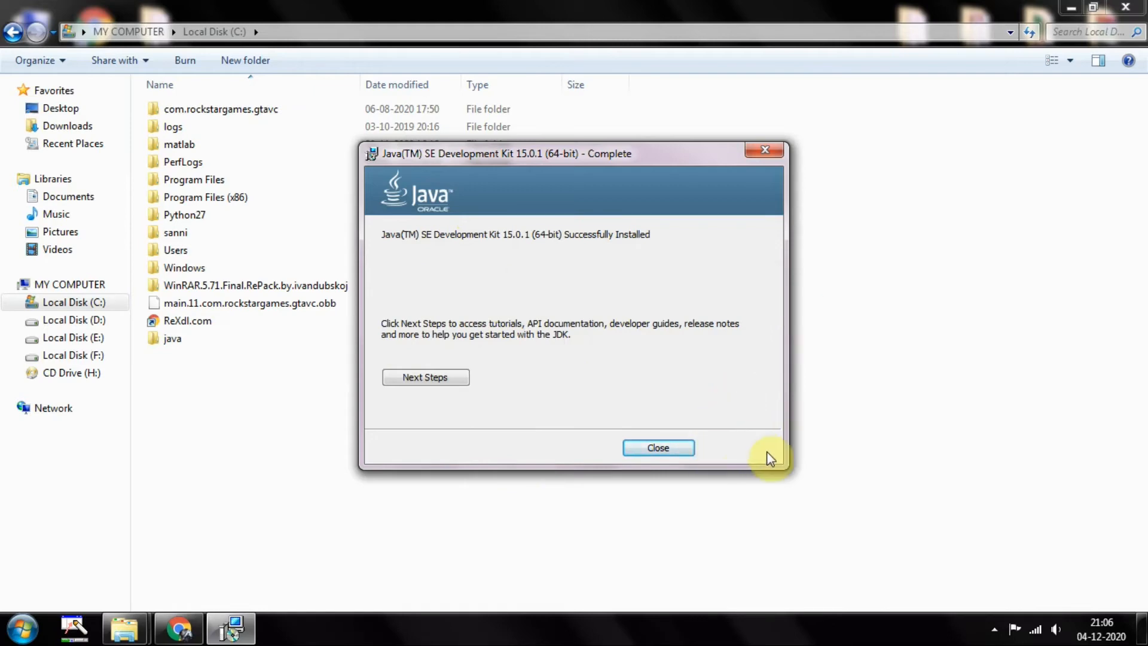
{"action": "left_click", "coordinate": [671, 448]}
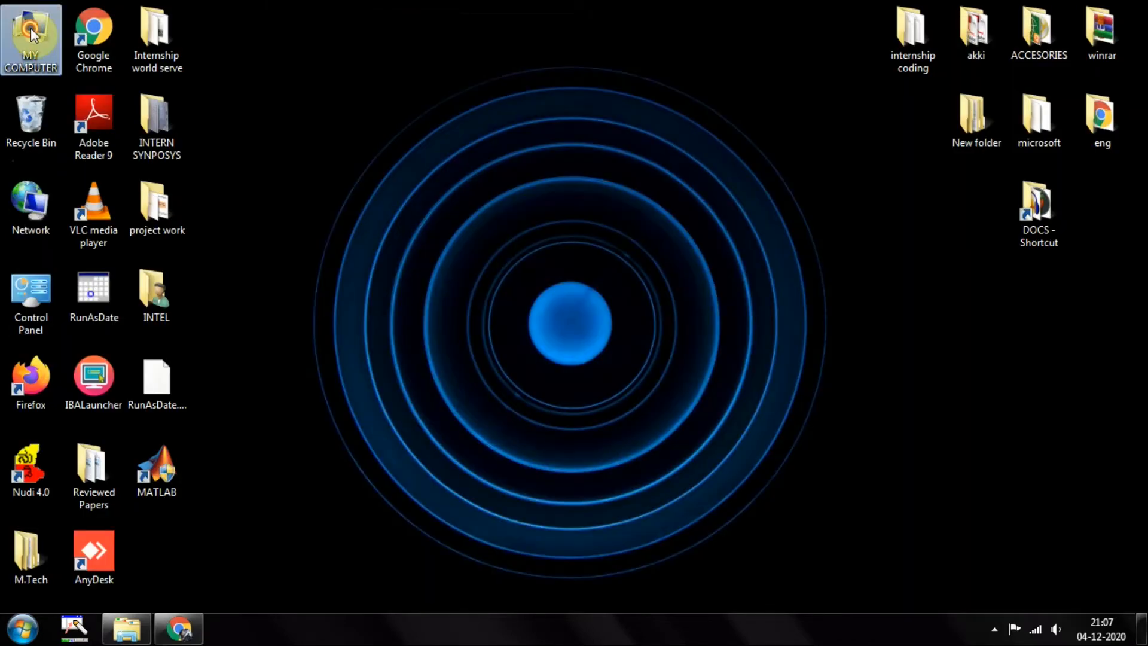
Open the java folder on Local Disk (C:) in the file explorer.
{"action": "double_click", "coordinate": [32, 33]}
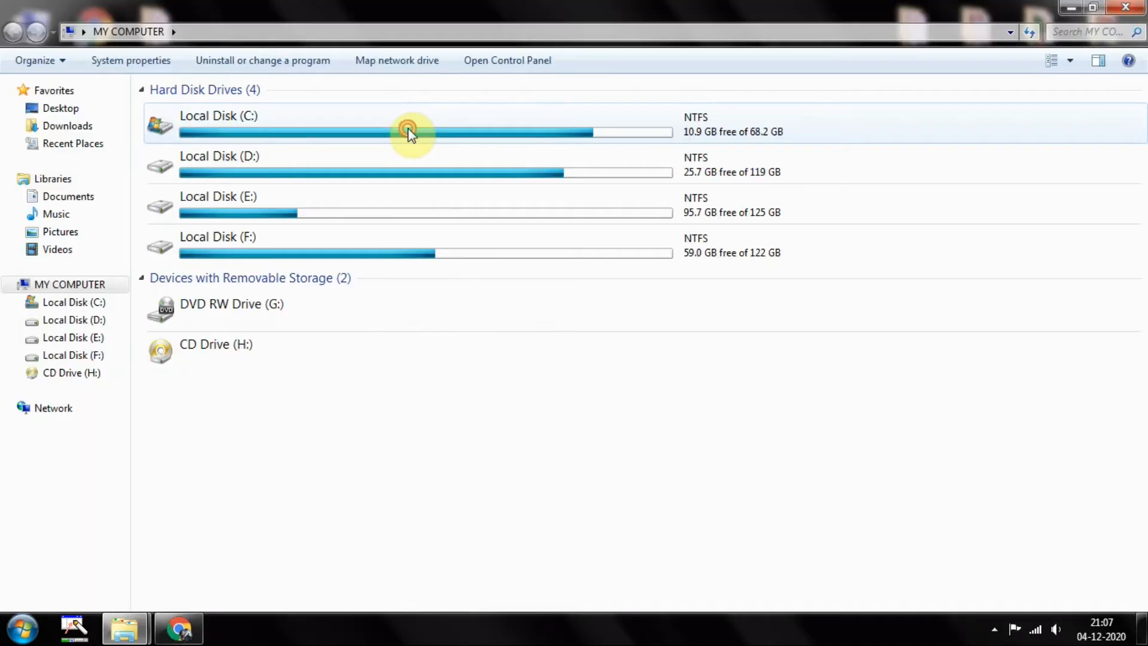
{"action": "double_click", "coordinate": [408, 128]}
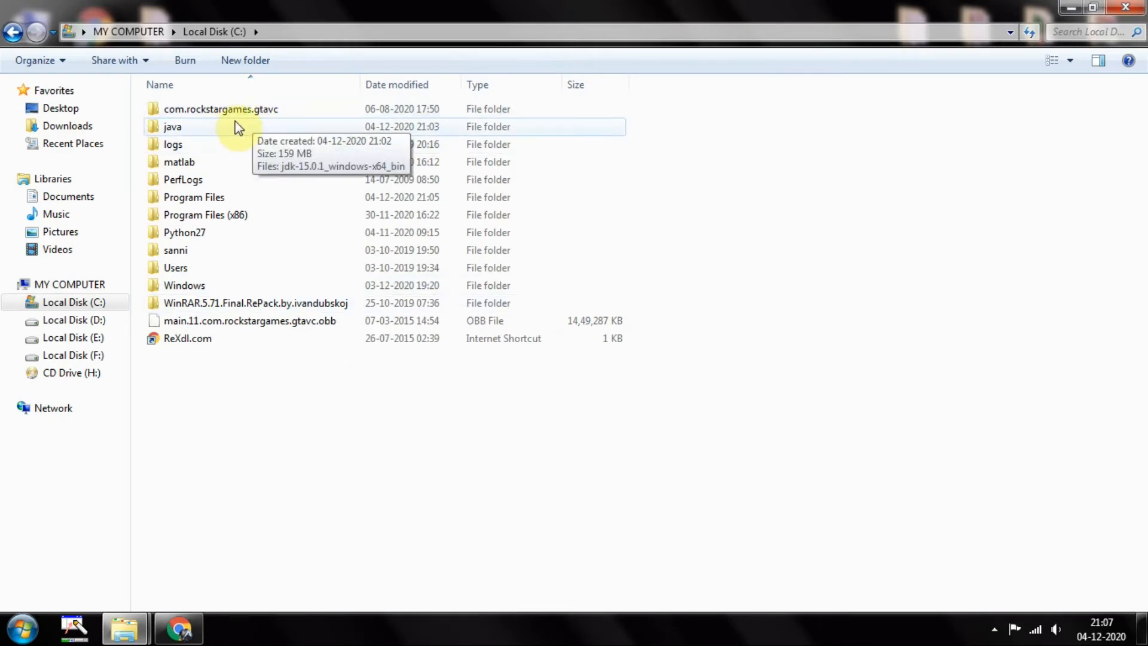
{"action": "double_click", "coordinate": [256, 128]}
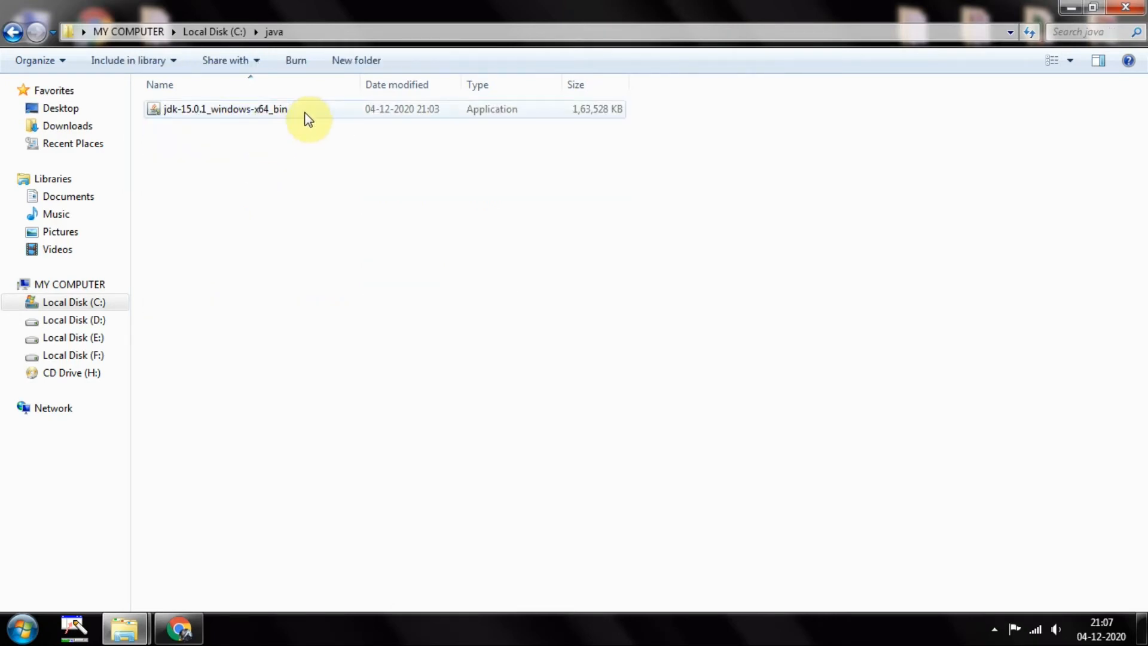
Run the jdk-15.0.1_windows-x64_bin installer from the java folder again and decline the reinstallation.
{"action": "double_click", "coordinate": [299, 110]}
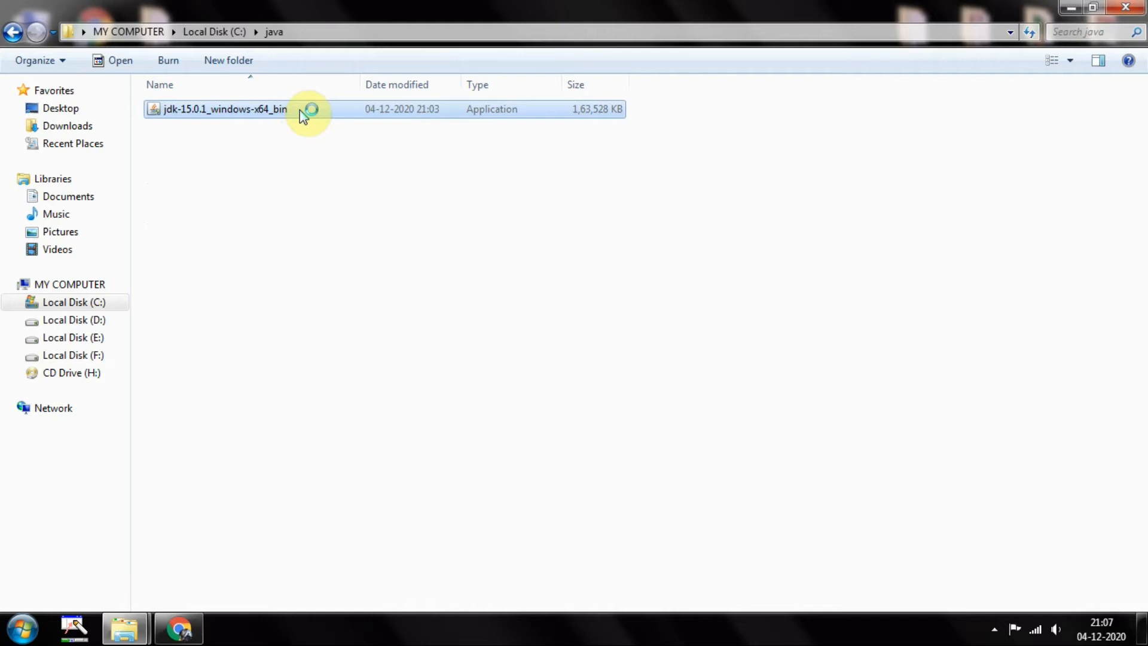
{"action": "left_click", "coordinate": [994, 628]}
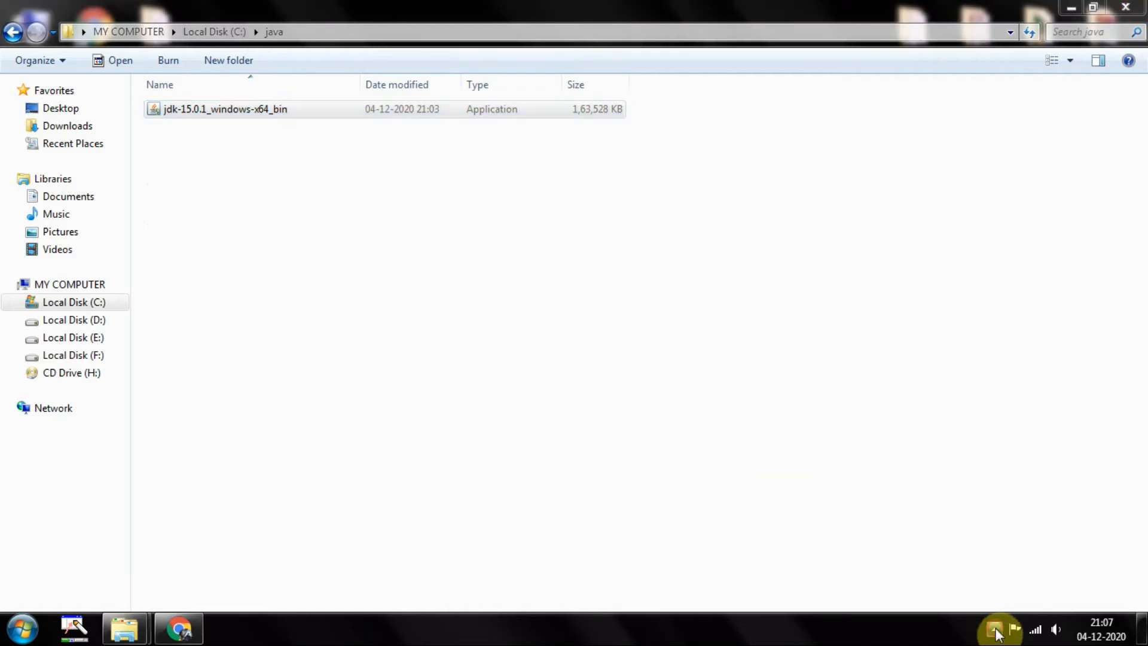
{"action": "left_click", "coordinate": [974, 542]}
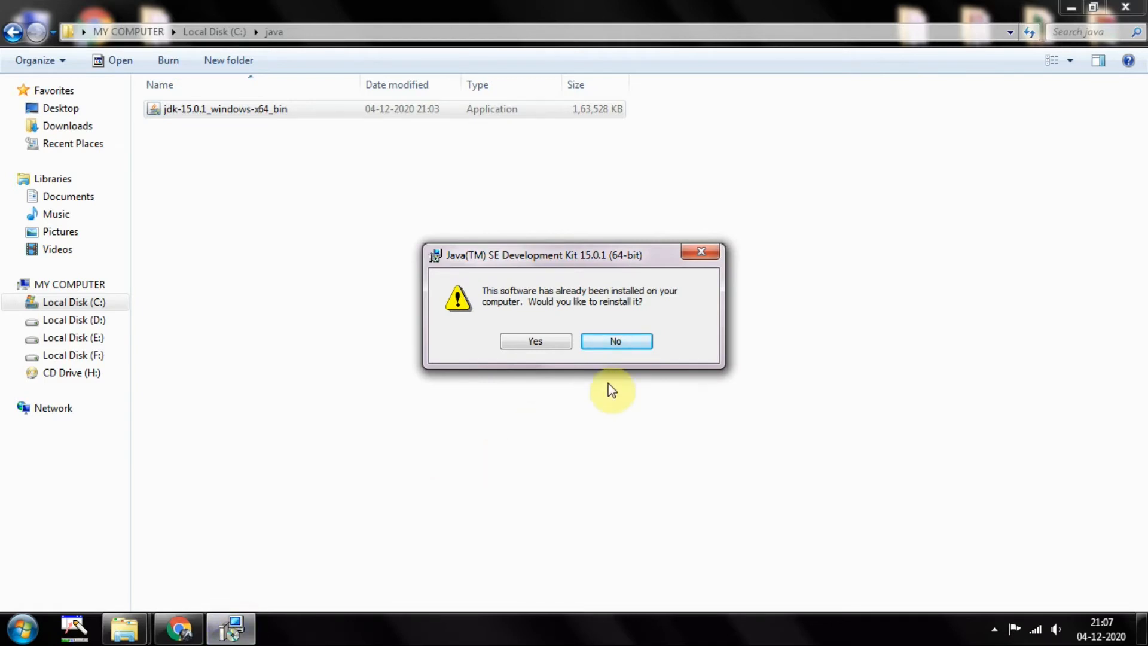
{"action": "left_click", "coordinate": [605, 347]}
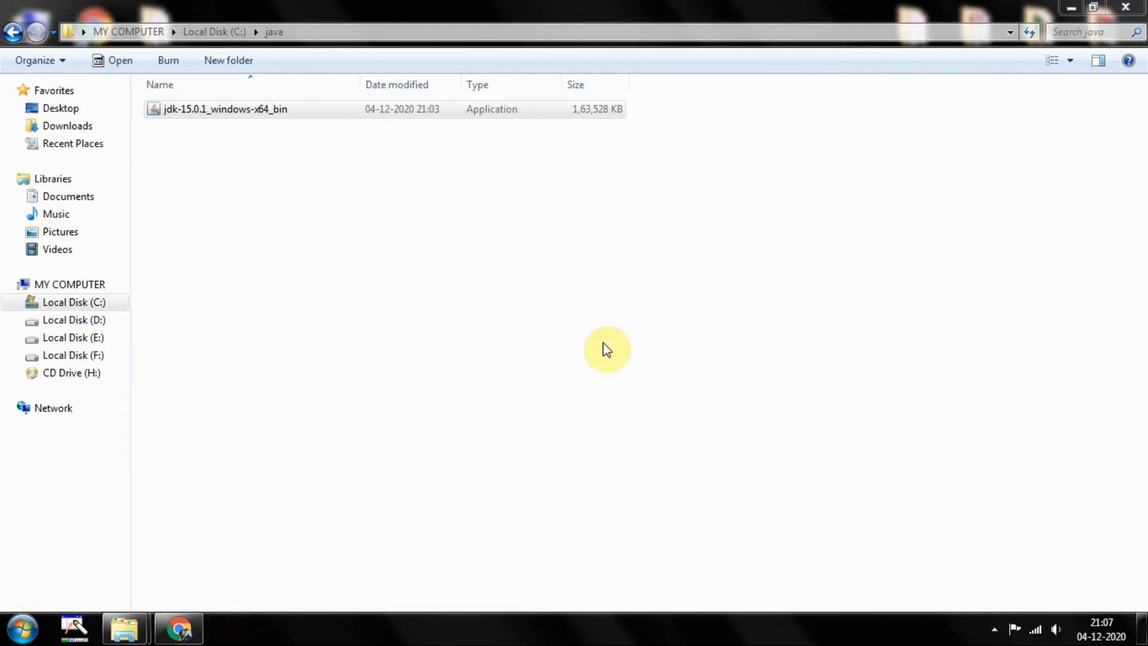
Open the bin folder of the JDK installation in C:\Program Files\Java\jdk-15.0.1, dismissing the Windows color scheme dialog.
{"action": "left_click", "coordinate": [13, 32]}
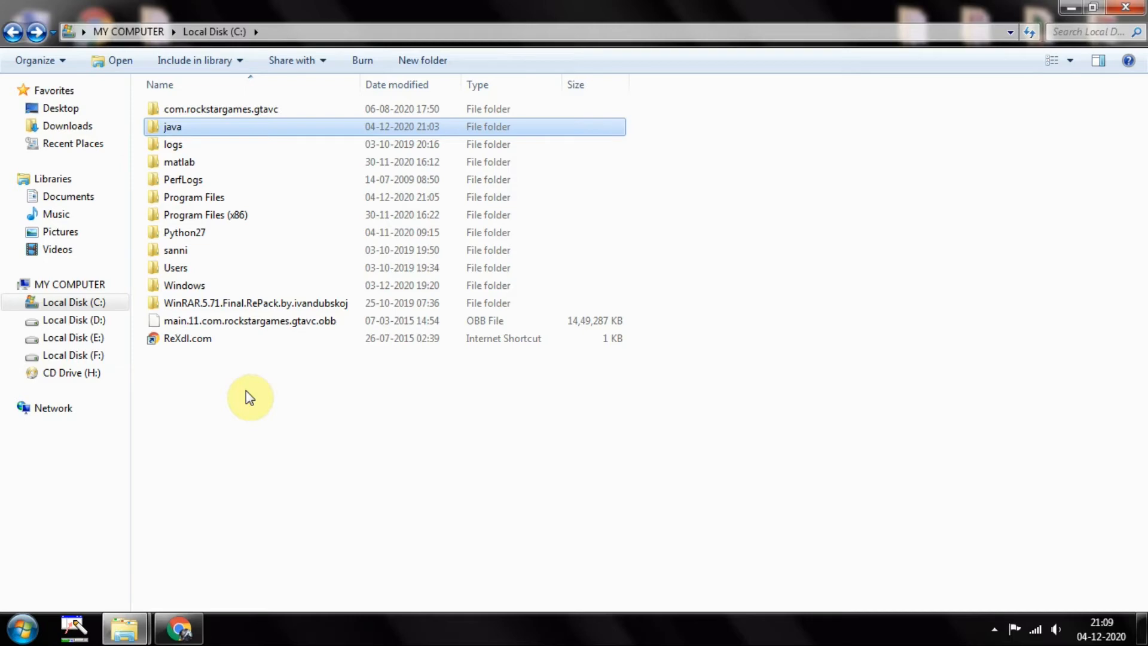
{"action": "double_click", "coordinate": [238, 196]}
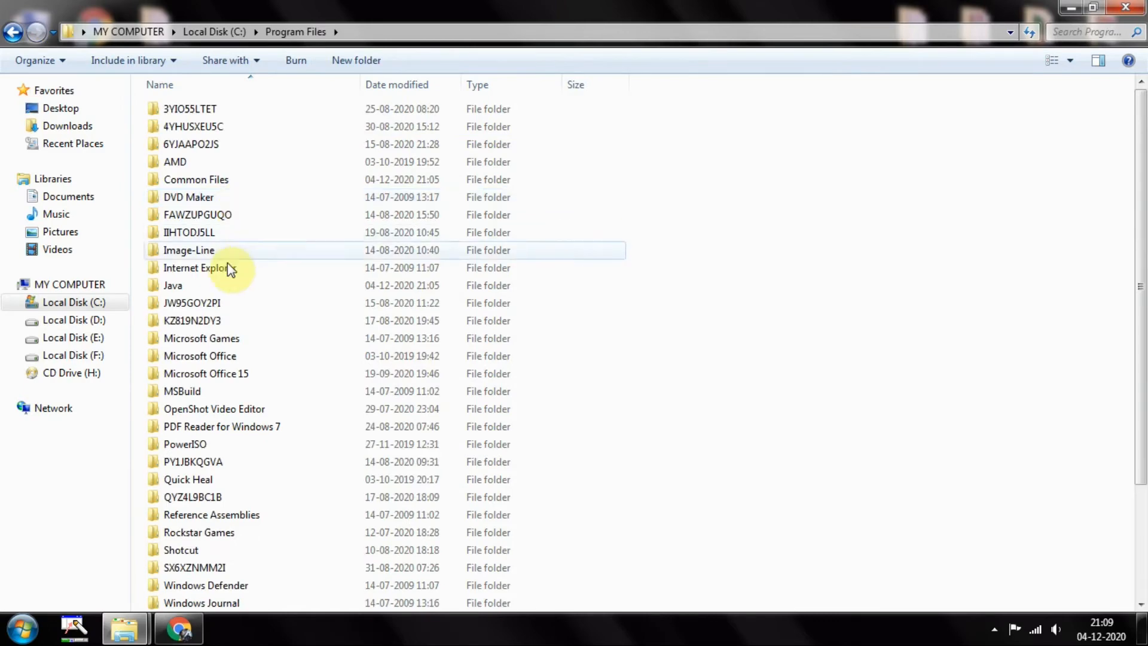
{"action": "double_click", "coordinate": [223, 287]}
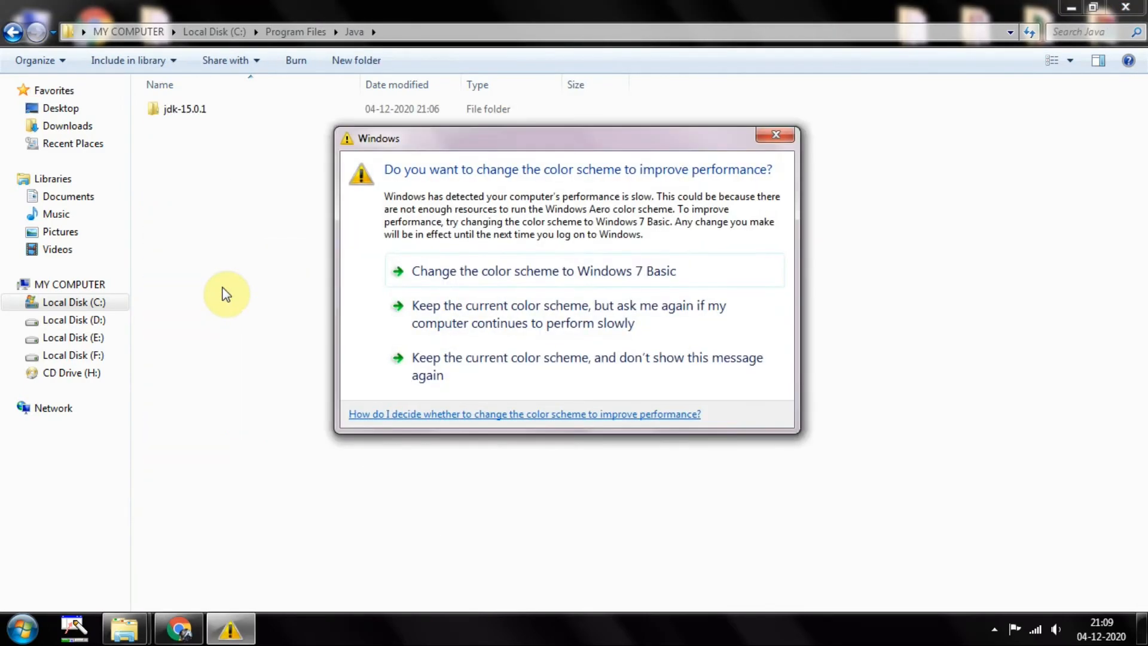
{"action": "left_click", "coordinate": [777, 130]}
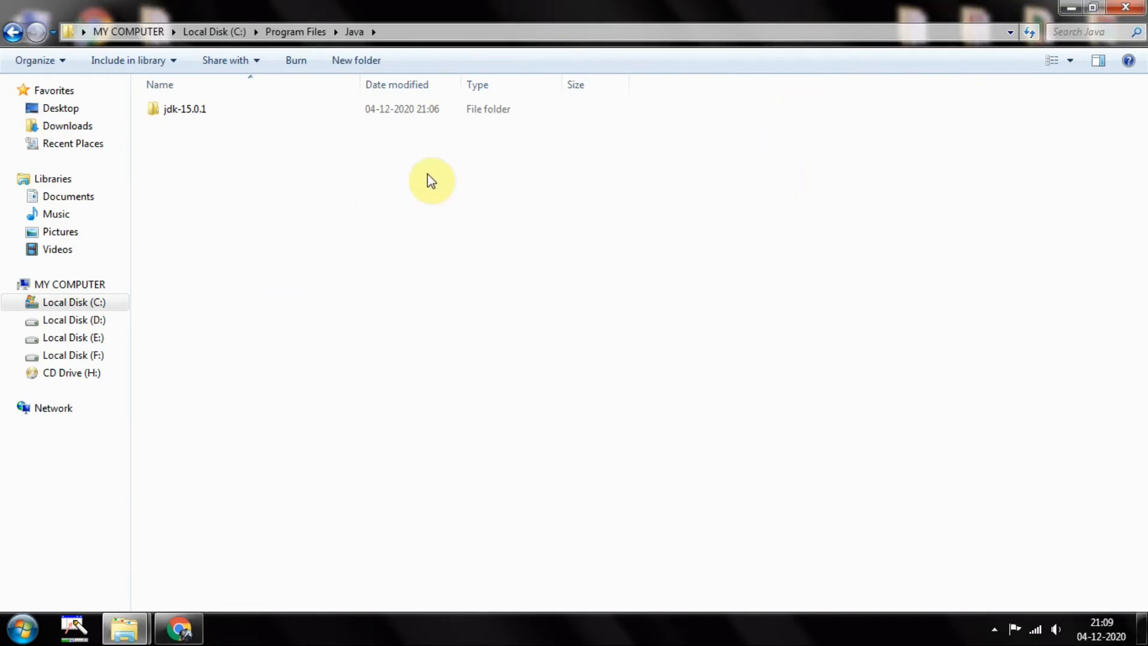
{"action": "double_click", "coordinate": [275, 112]}
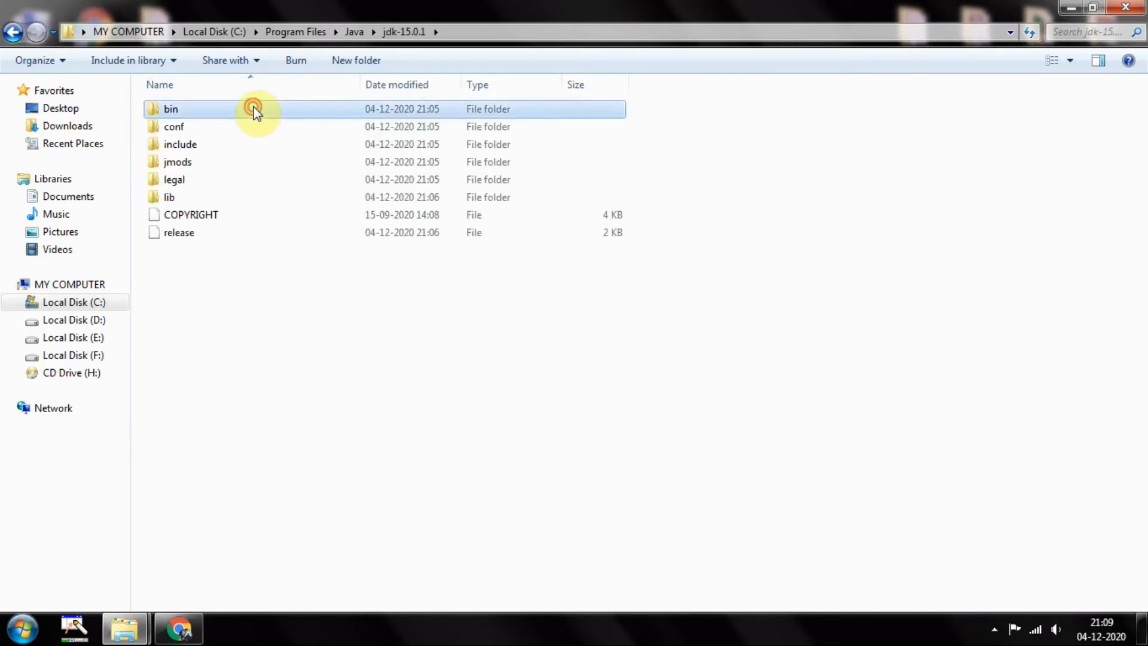
{"action": "double_click", "coordinate": [255, 111]}
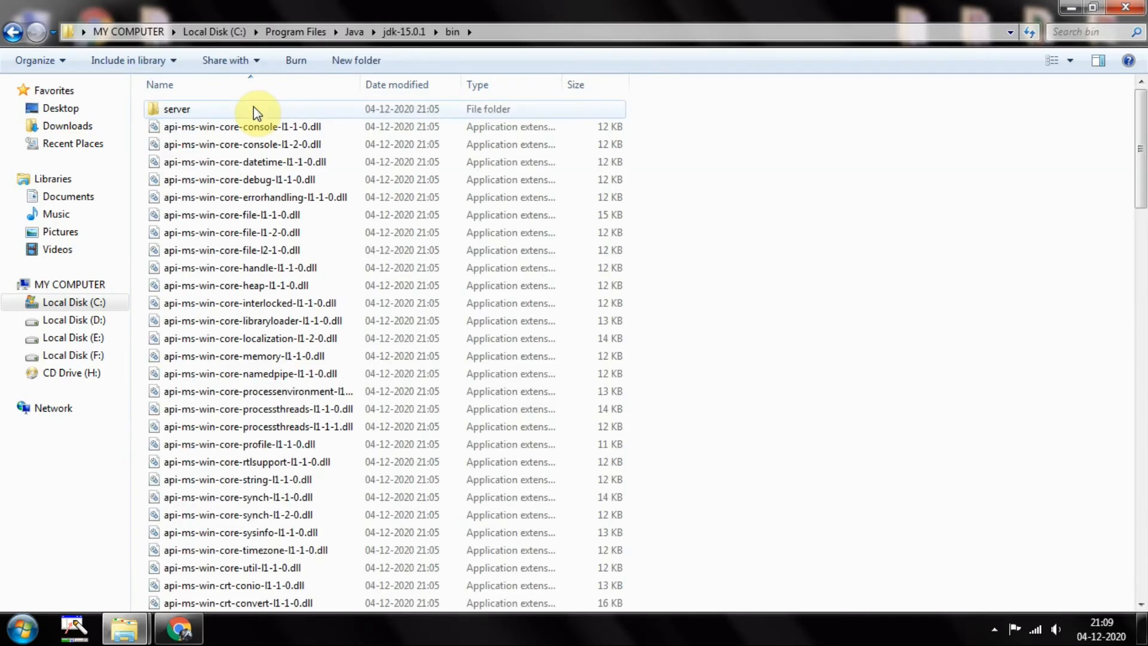
Copy the full path of the jdk-15.0.1 bin folder from the file explorer.
{"action": "left_click", "coordinate": [481, 29]}
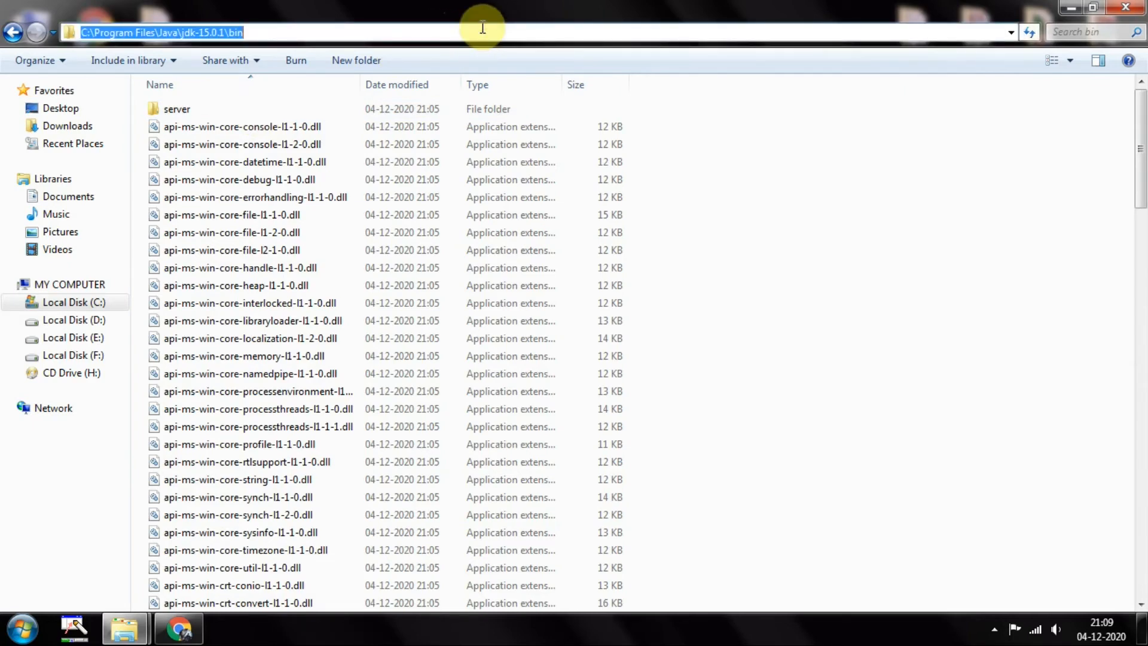
{"action": "right_click", "coordinate": [483, 28]}
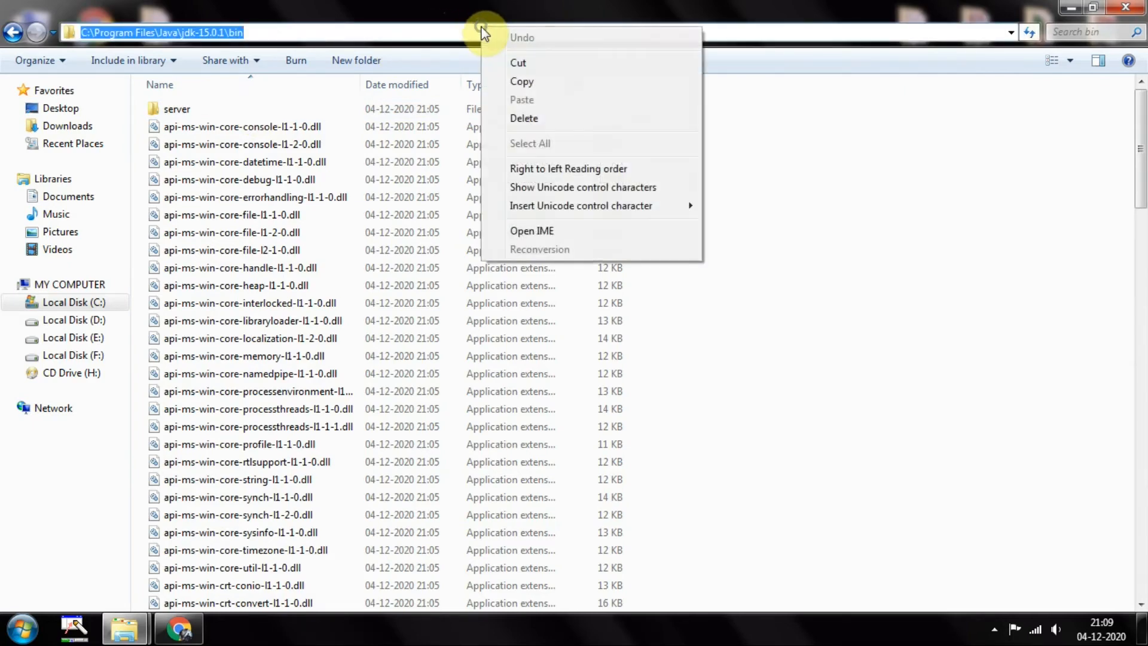
{"action": "left_click", "coordinate": [533, 81]}
{"action": "left_click", "coordinate": [823, 183]}
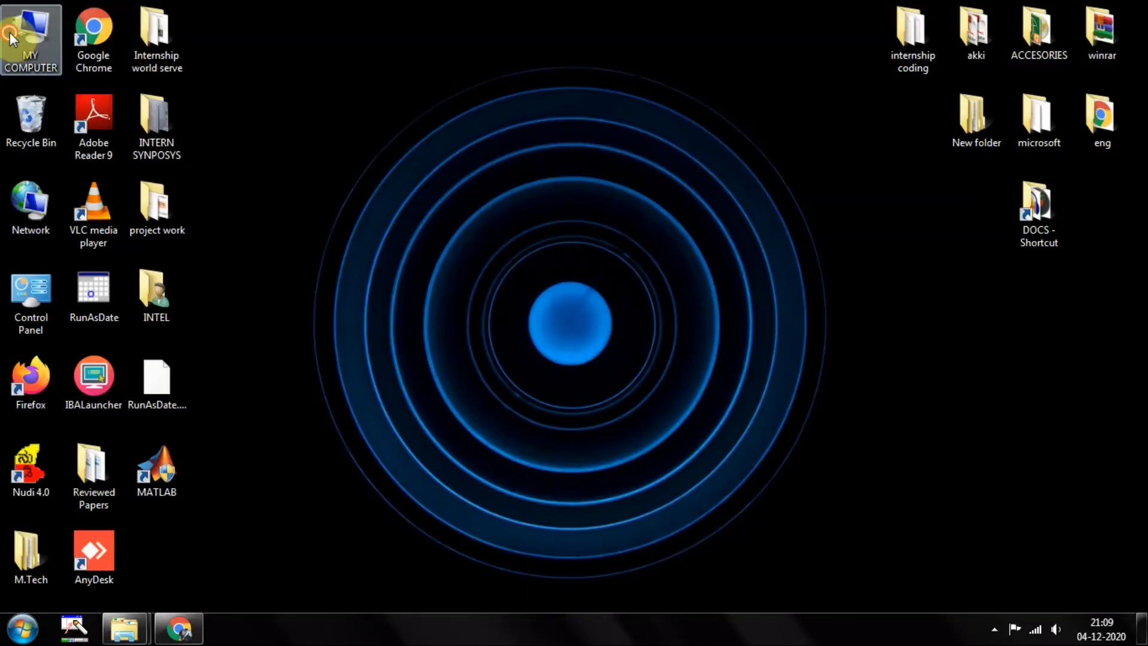
Open the computer's advanced system settings from MY COMPUTER and bring up the Environment Variables dialog.
{"action": "double_click", "coordinate": [26, 42]}
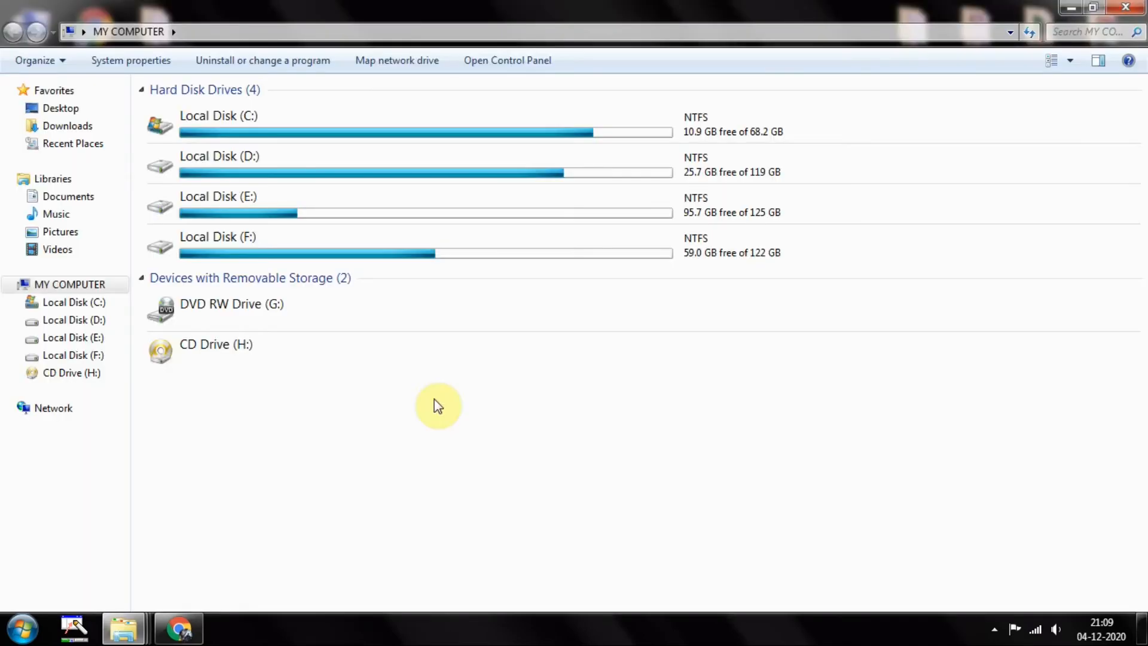
{"action": "right_click", "coordinate": [435, 400]}
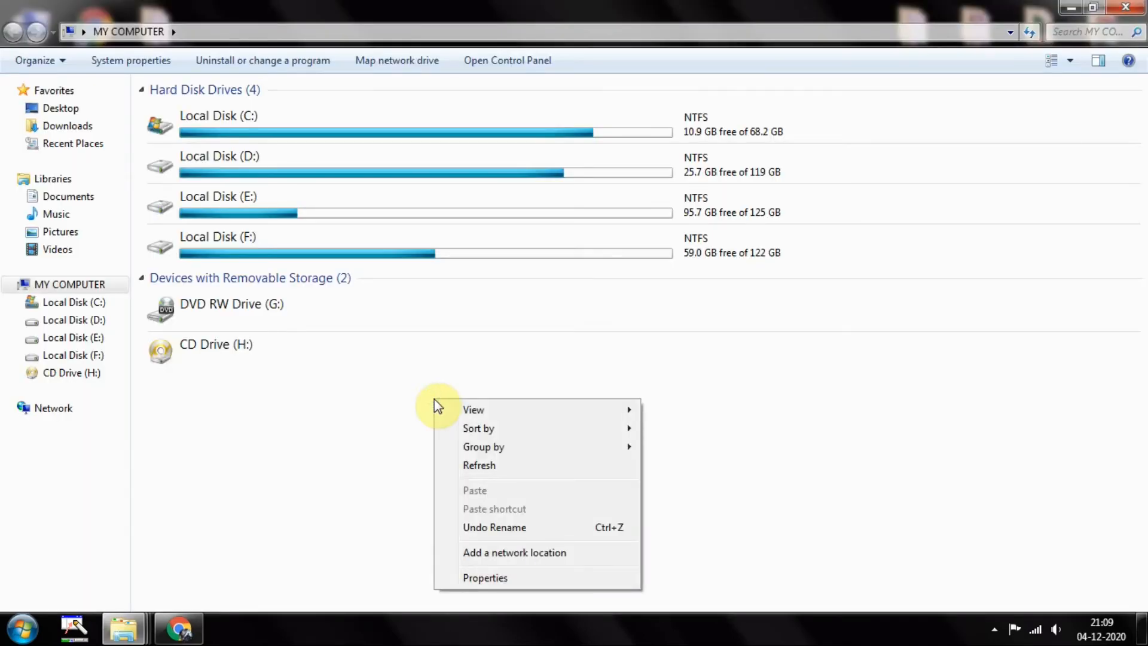
{"action": "left_click", "coordinate": [530, 580]}
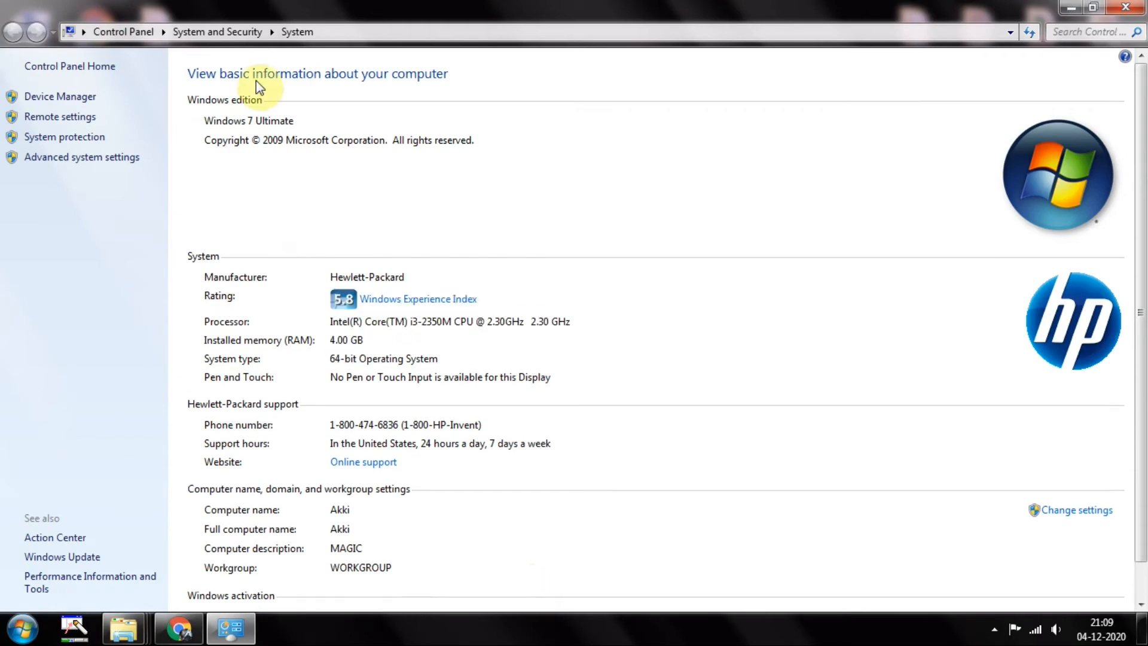
{"action": "left_click", "coordinate": [77, 168]}
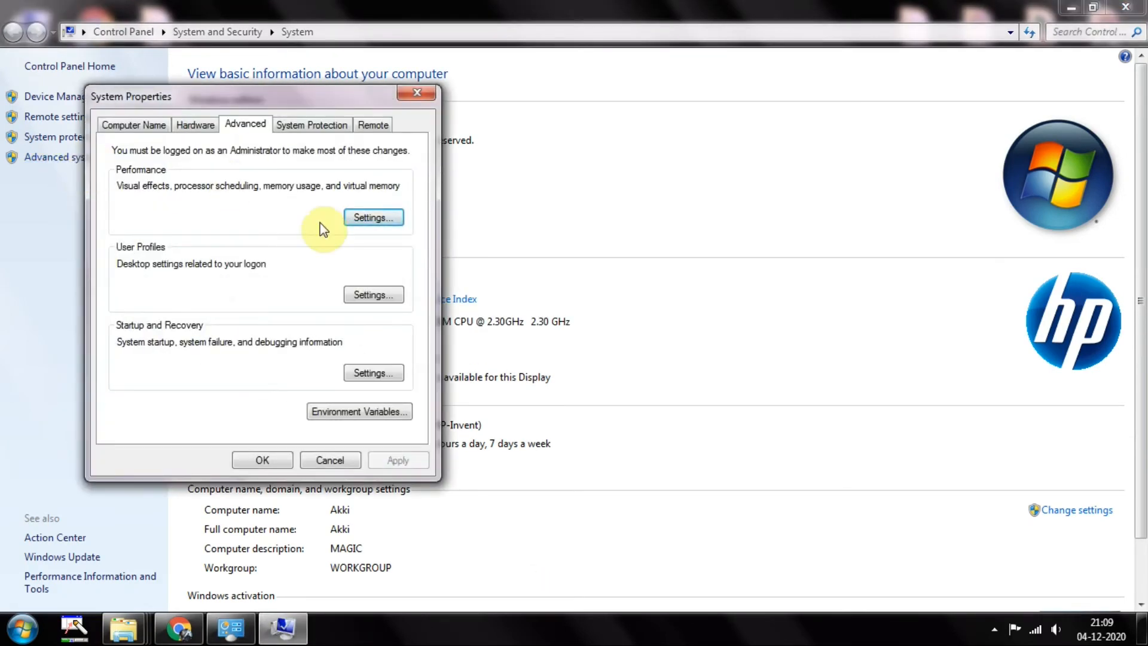
{"action": "left_click", "coordinate": [378, 411]}
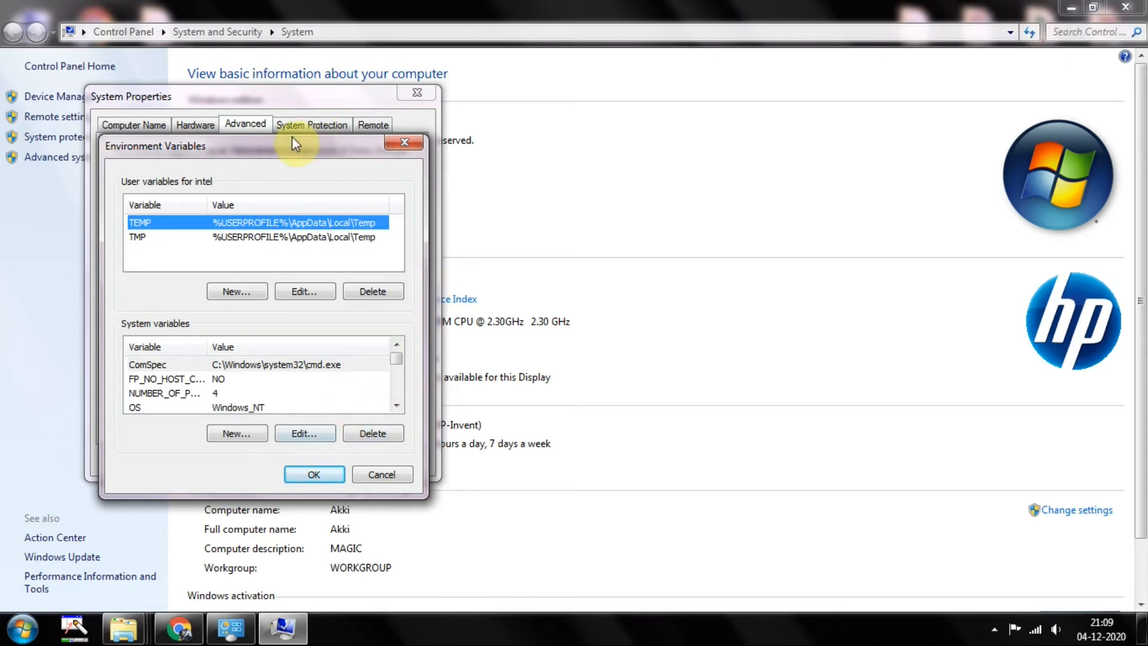
{"action": "left_click_drag", "start_coordinate": [287, 145], "coordinate": [474, 85]}
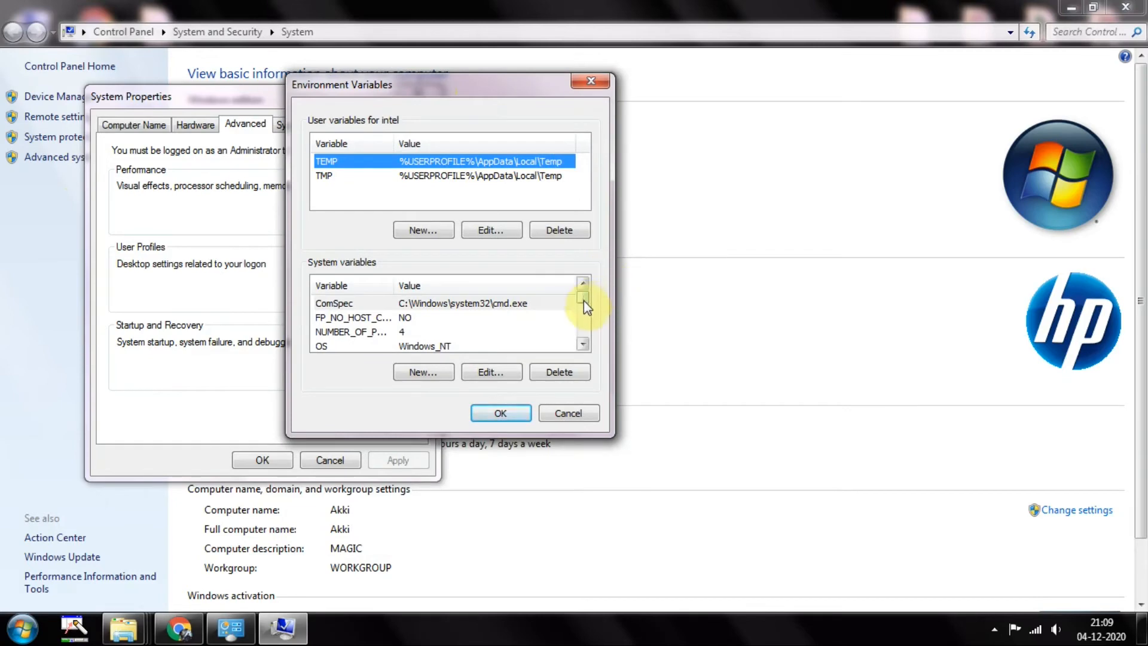
View the existing Path entry under the system variables and close it without editing.
{"action": "left_click_drag", "start_coordinate": [584, 299], "coordinate": [583, 304]}
{"action": "left_click", "coordinate": [505, 331]}
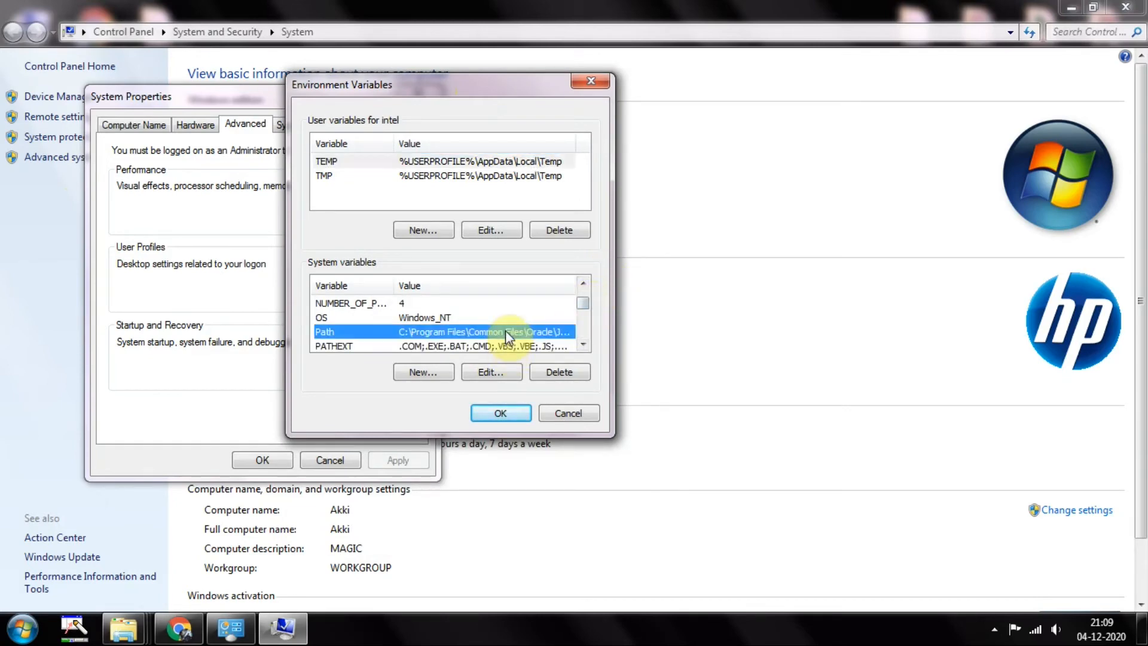
{"action": "left_click", "coordinate": [491, 373]}
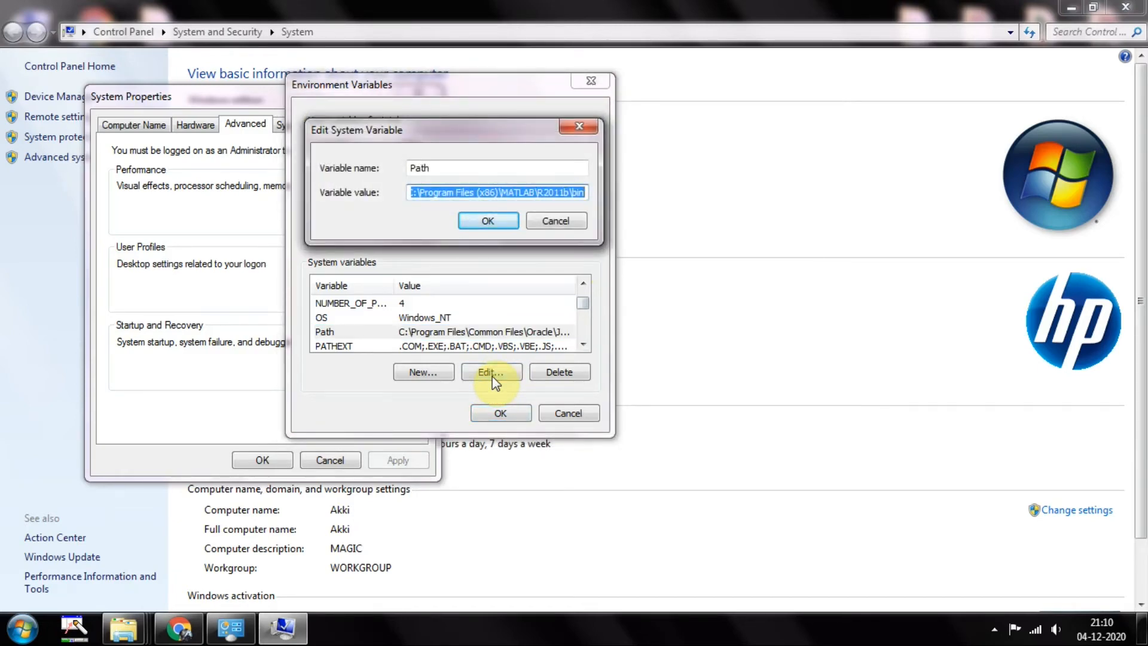
{"action": "left_click", "coordinate": [589, 129]}
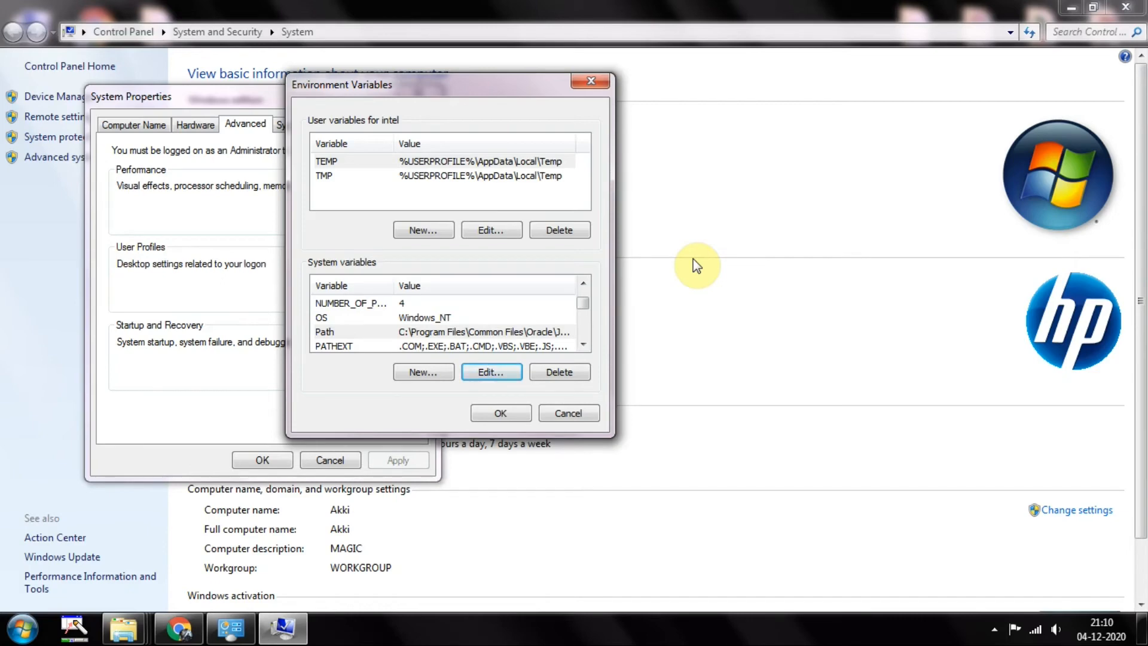
{"action": "left_click", "coordinate": [540, 333]}
{"action": "double_click", "coordinate": [540, 330]}
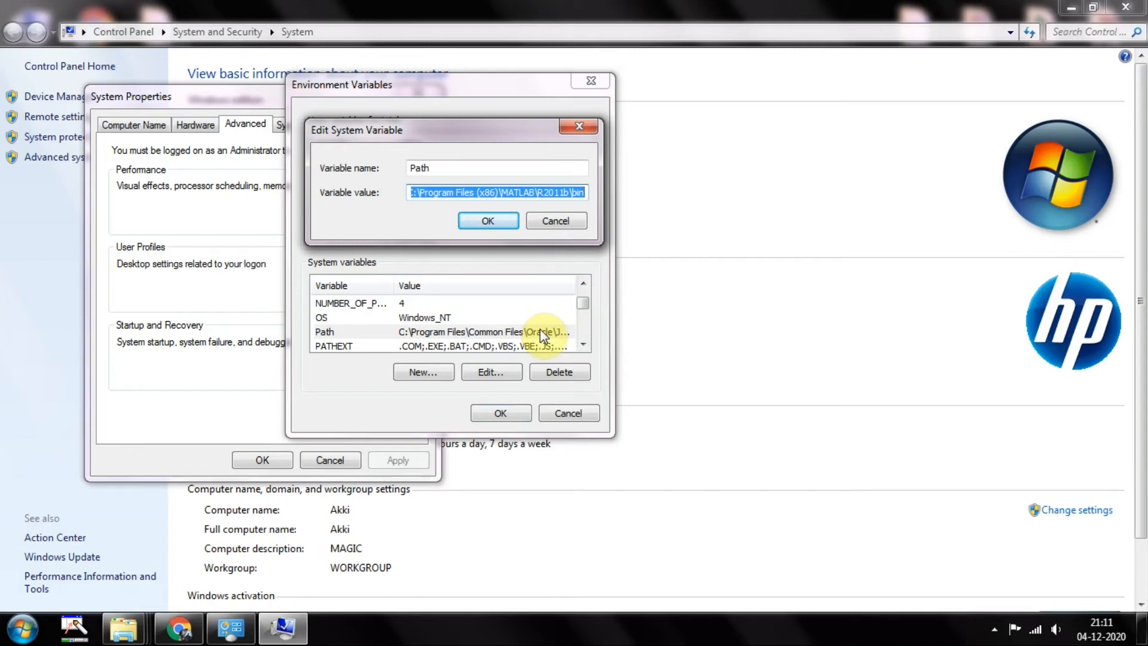
{"action": "left_click", "coordinate": [486, 220]}
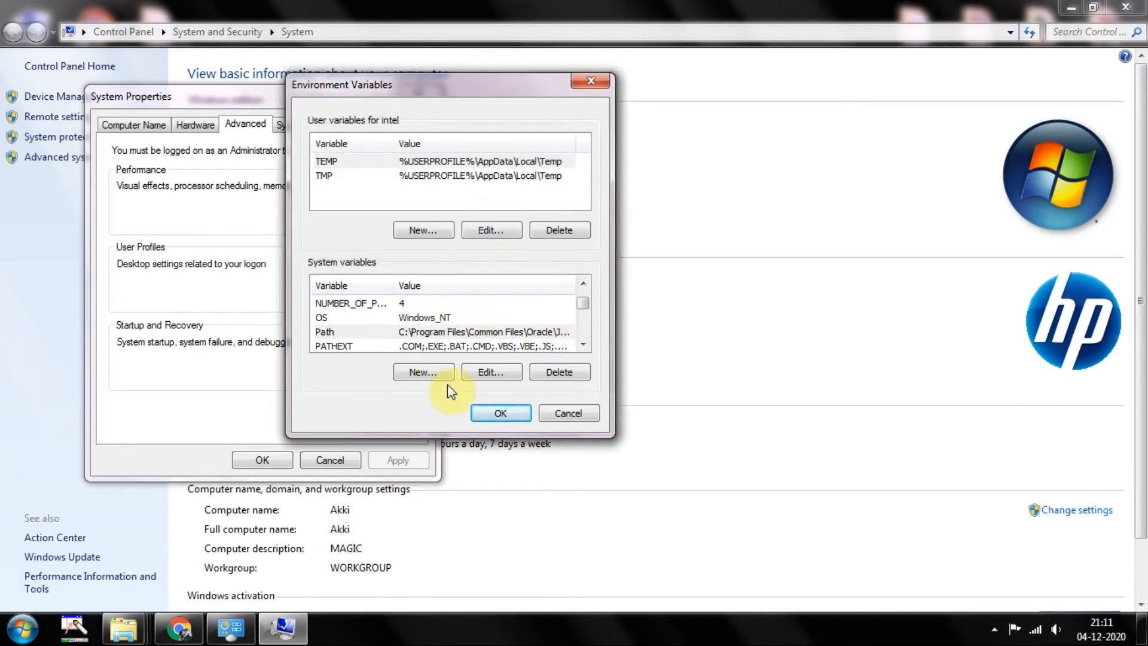
{"action": "left_click", "coordinate": [500, 330]}
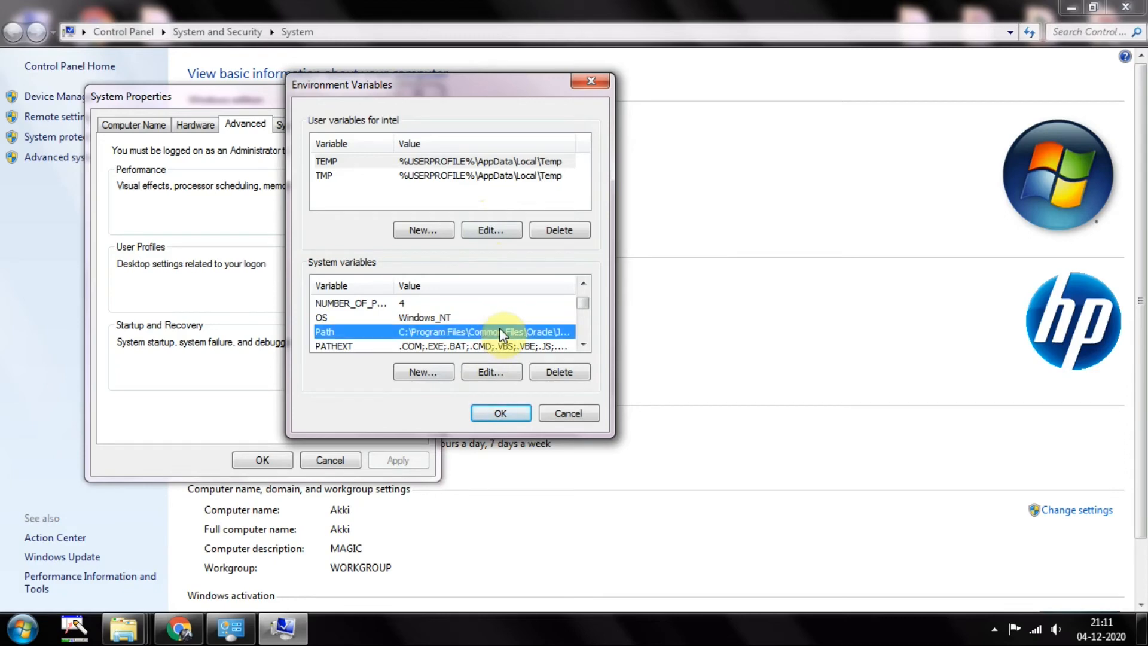
{"action": "left_click", "coordinate": [423, 372]}
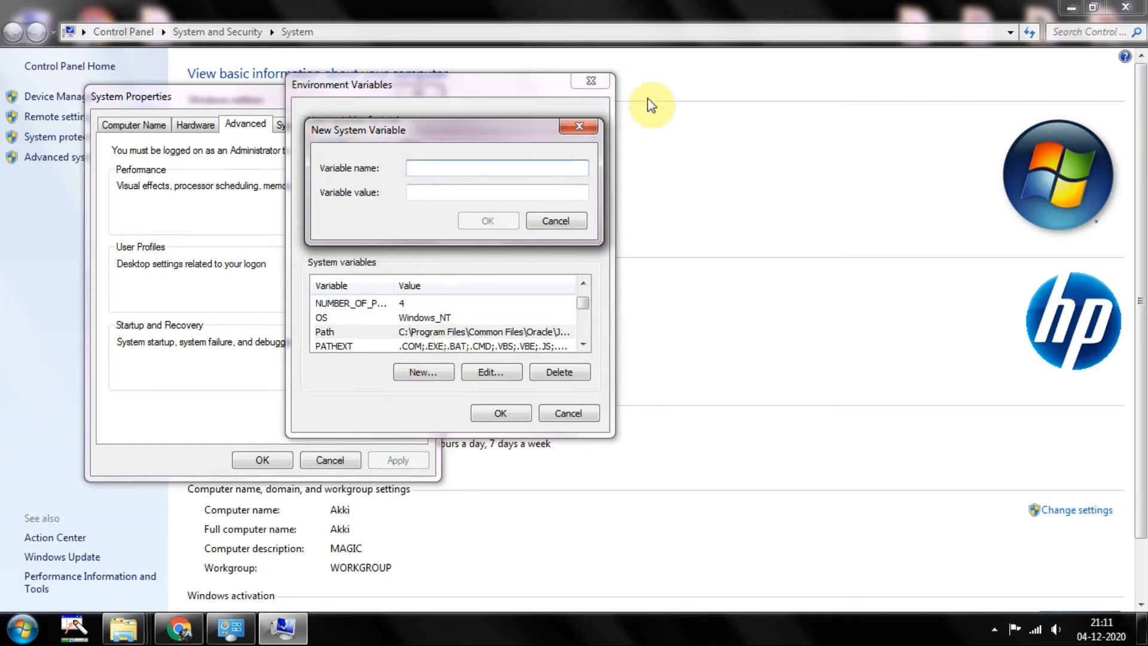
{"action": "left_click", "coordinate": [579, 127]}
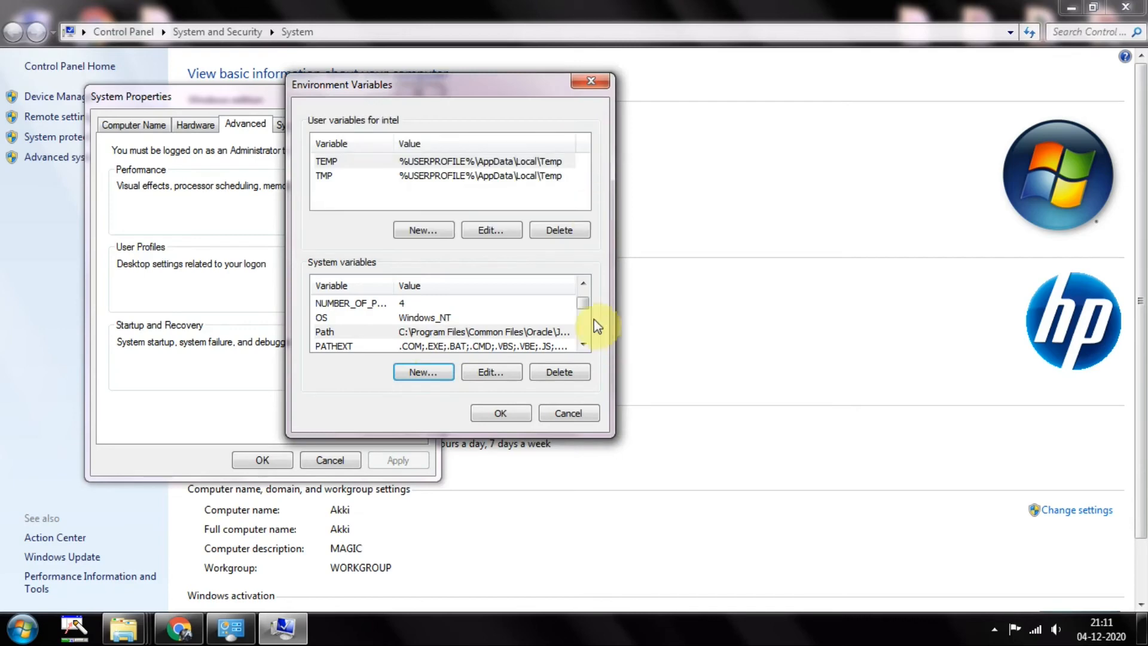
{"action": "left_click_drag", "start_coordinate": [586, 308], "coordinate": [586, 276]}
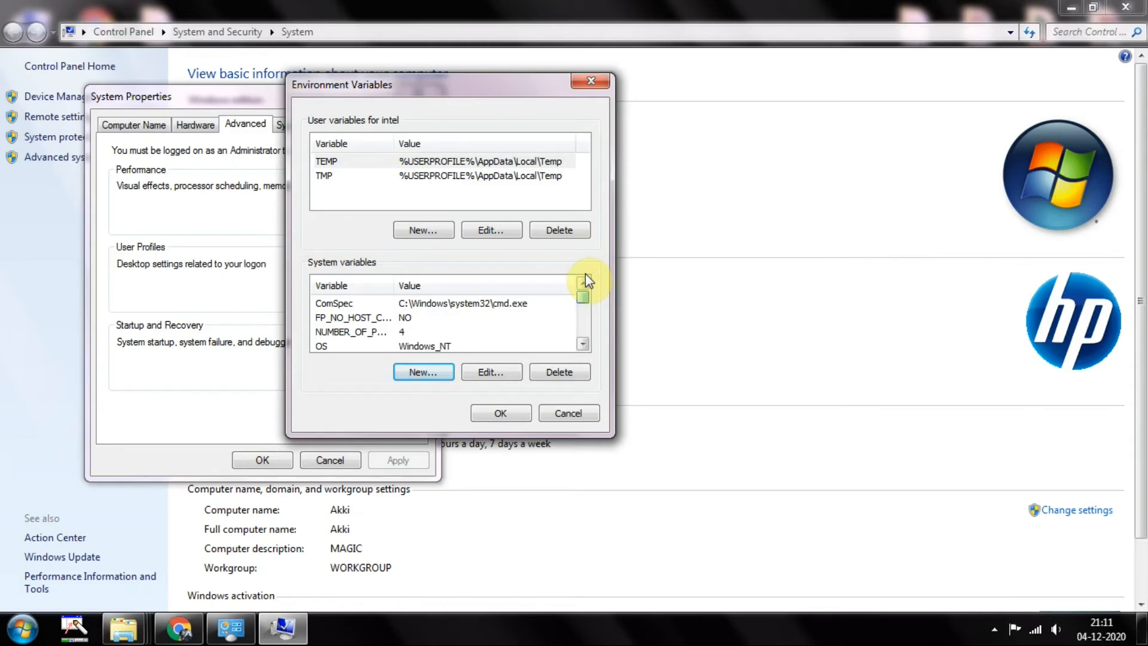
{"action": "left_click", "coordinate": [498, 373]}
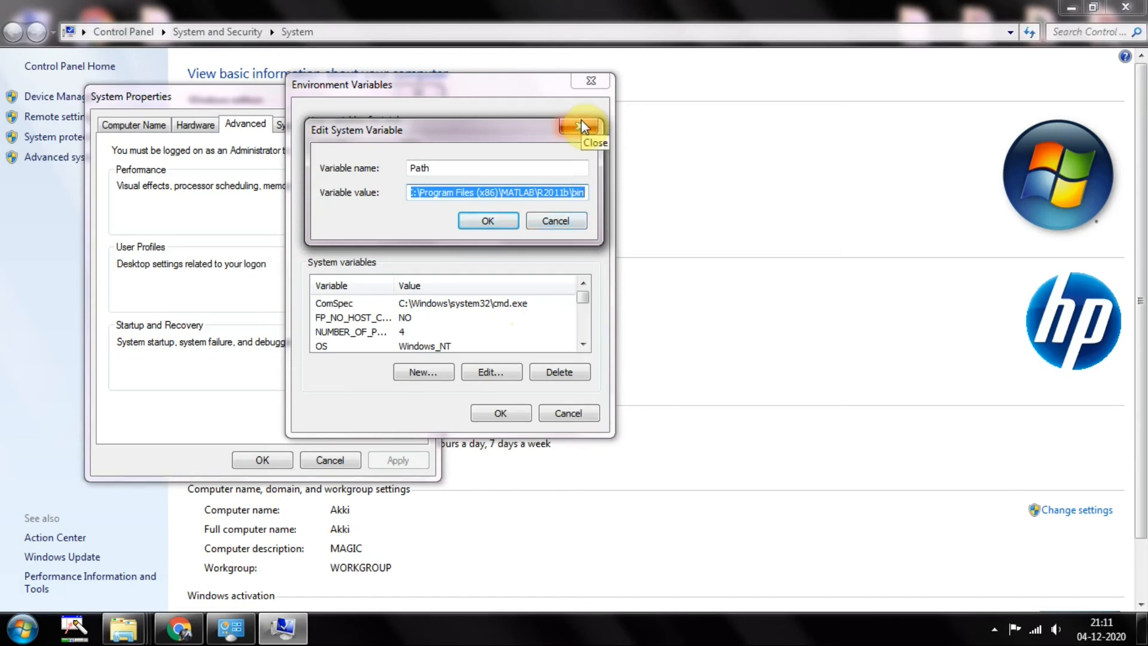
{"action": "left_click", "coordinate": [561, 220]}
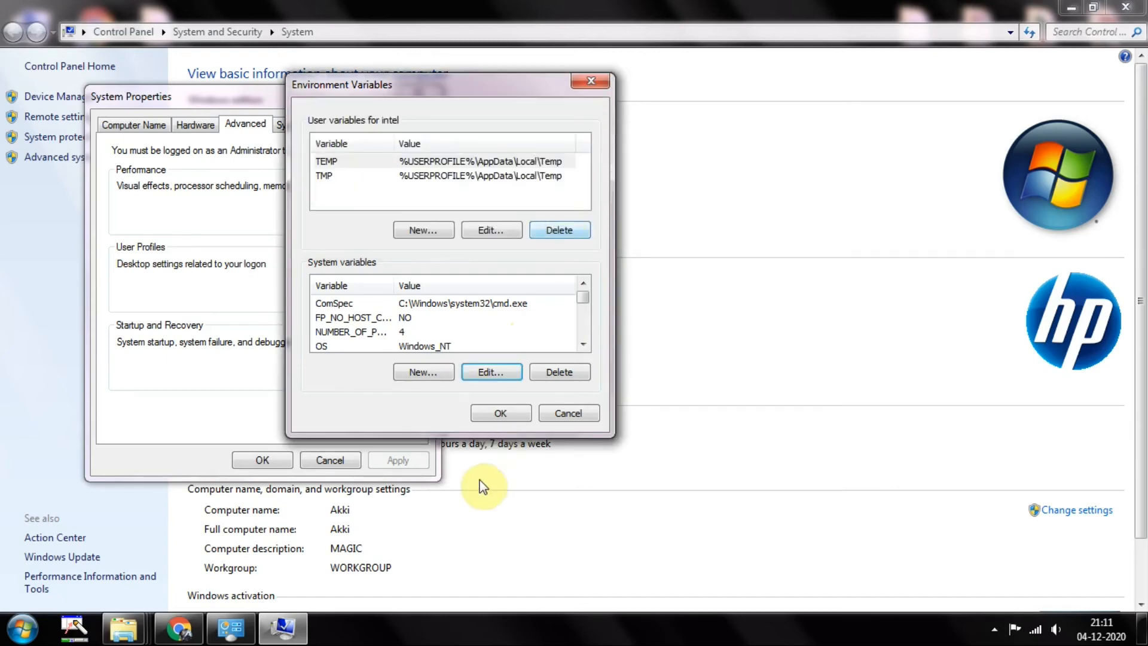
Create a system variable named path with the value C:\Program Files\Java\jdk-15.0.1\bin and confirm the environment variables.
{"action": "left_click", "coordinate": [423, 376]}
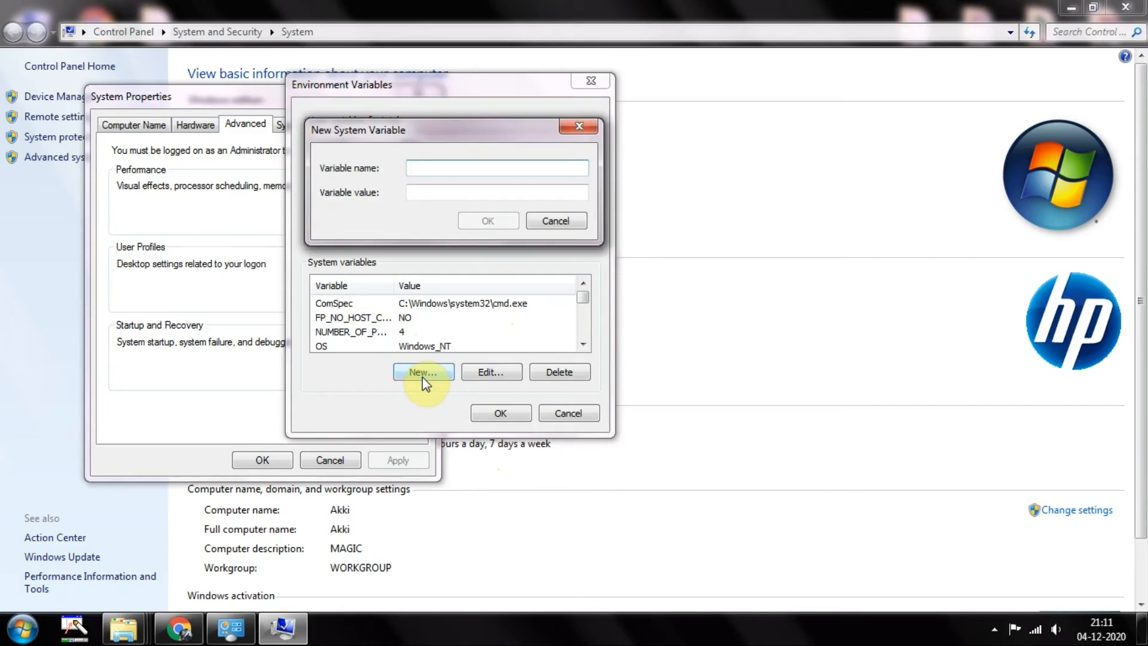
{"action": "left_click", "coordinate": [439, 189]}
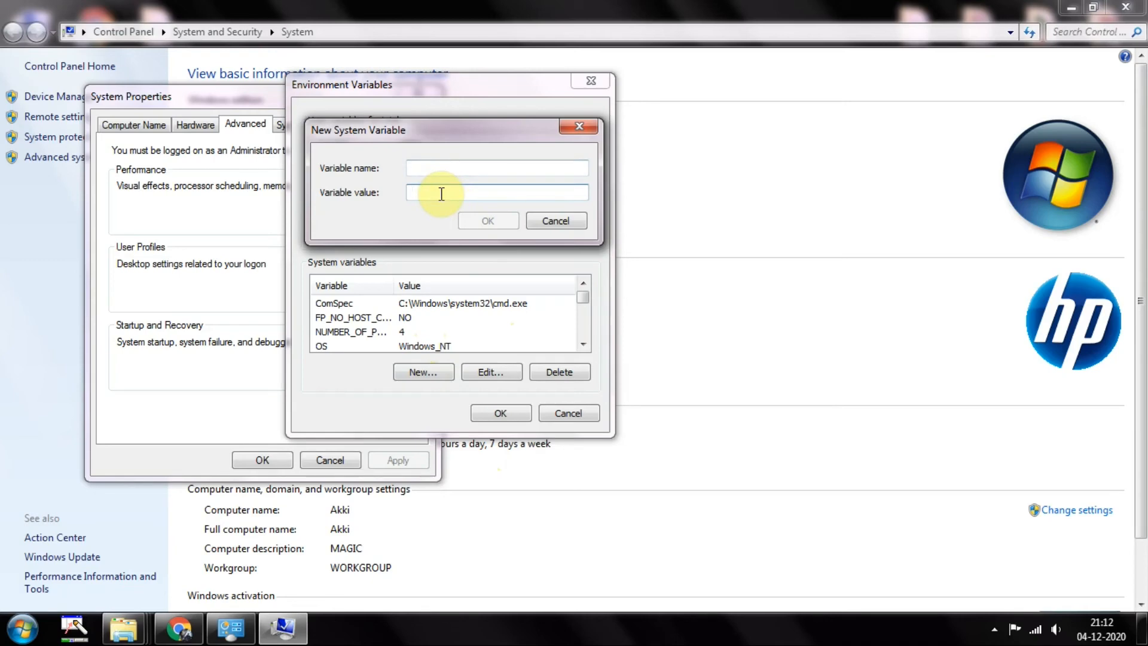
{"action": "left_click", "coordinate": [440, 168]}
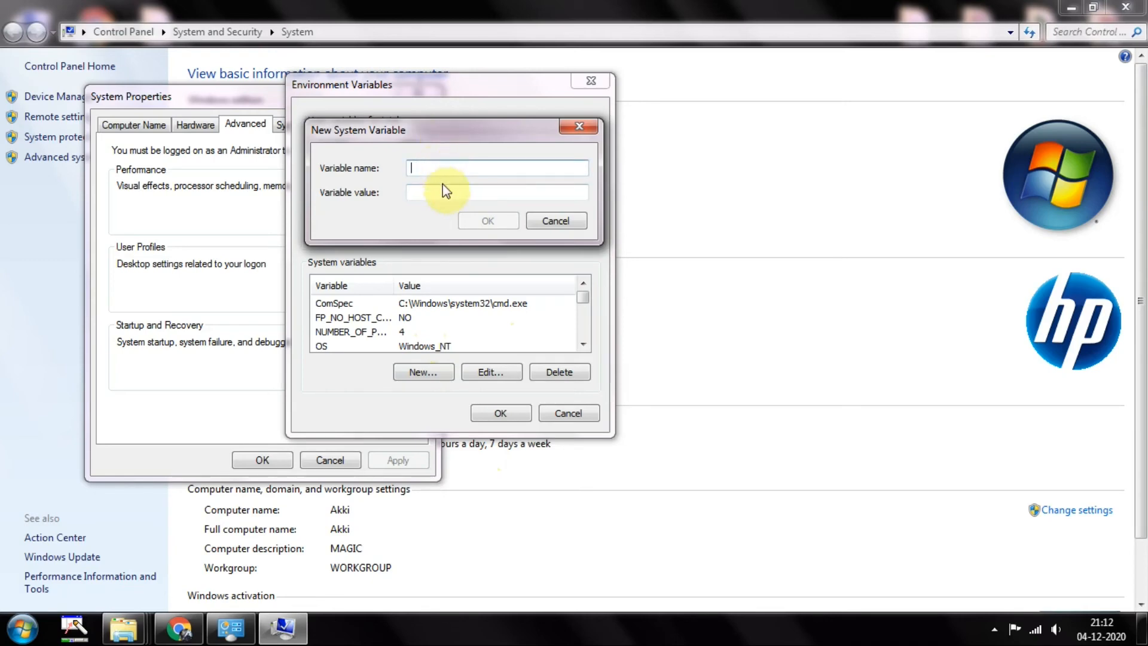
{"action": "left_click", "coordinate": [446, 190]}
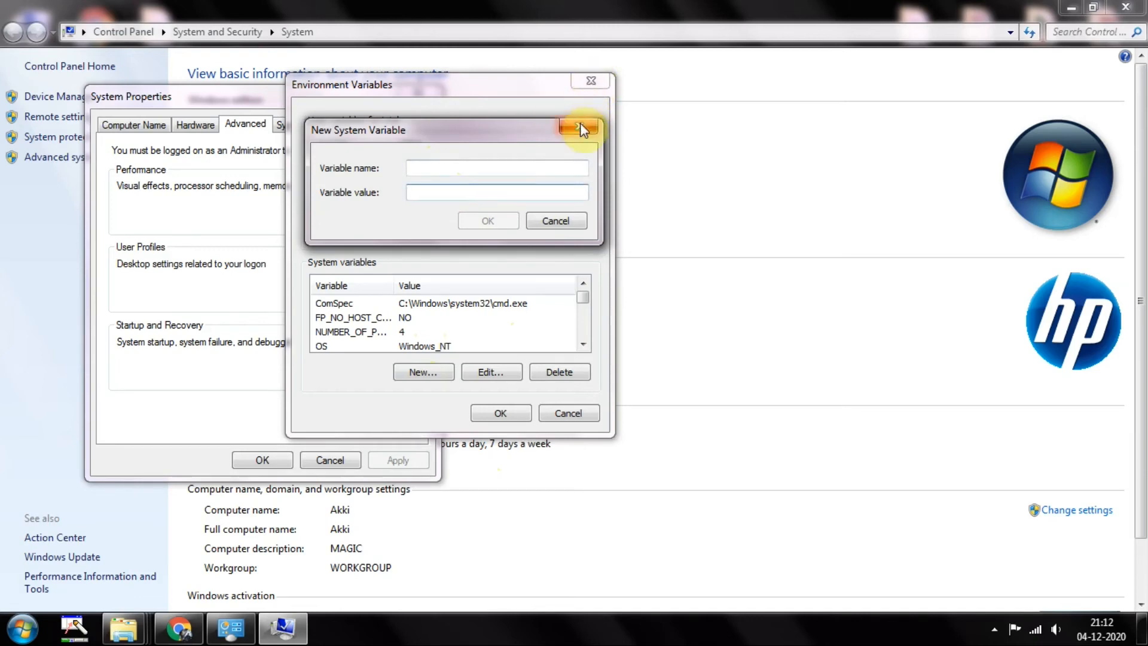
{"action": "left_click", "coordinate": [468, 165]}
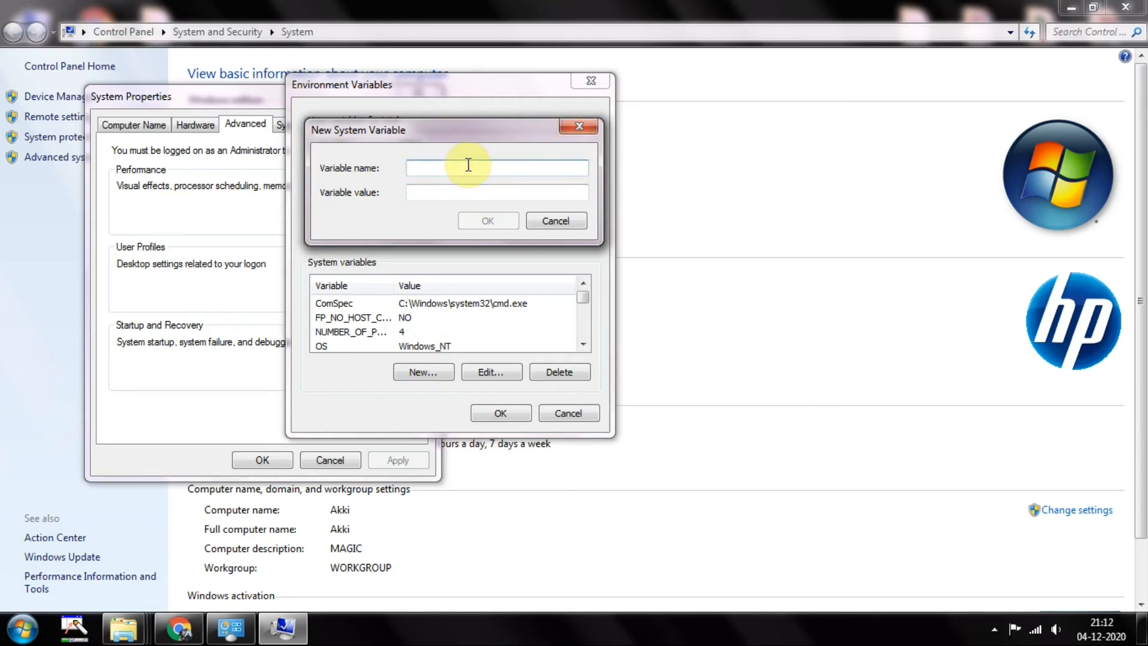
{"action": "type", "text": "path"}
{"action": "left_click", "coordinate": [449, 193]}
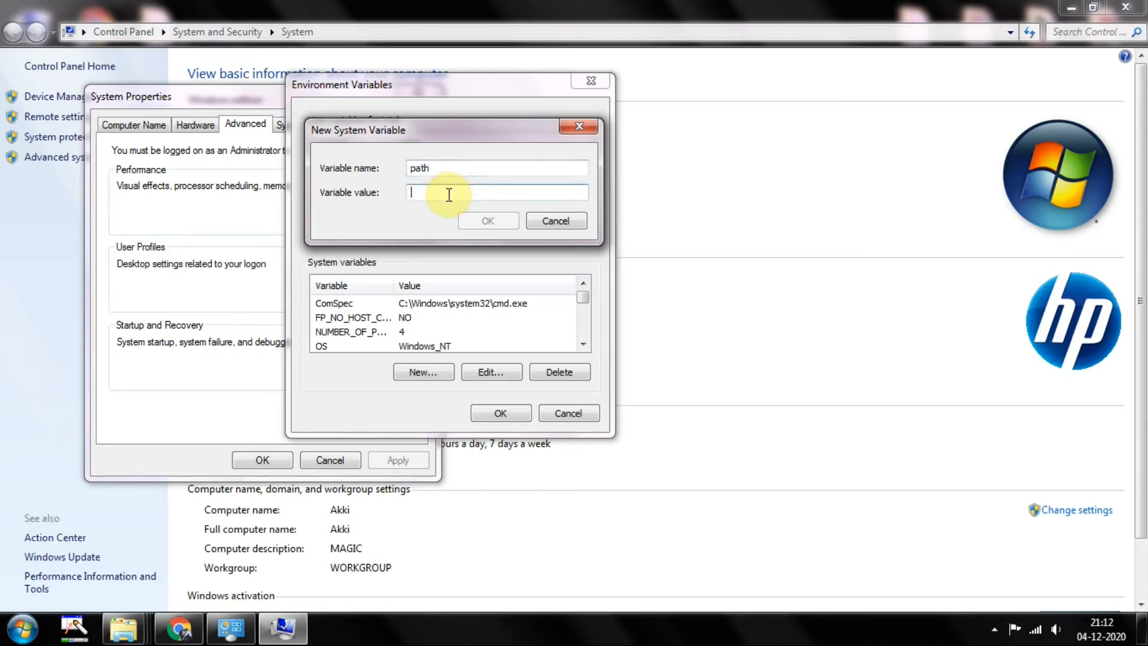
{"action": "type", "text": "C:\\Program Files\\Java\\jdk-15.0.1\\bin"}
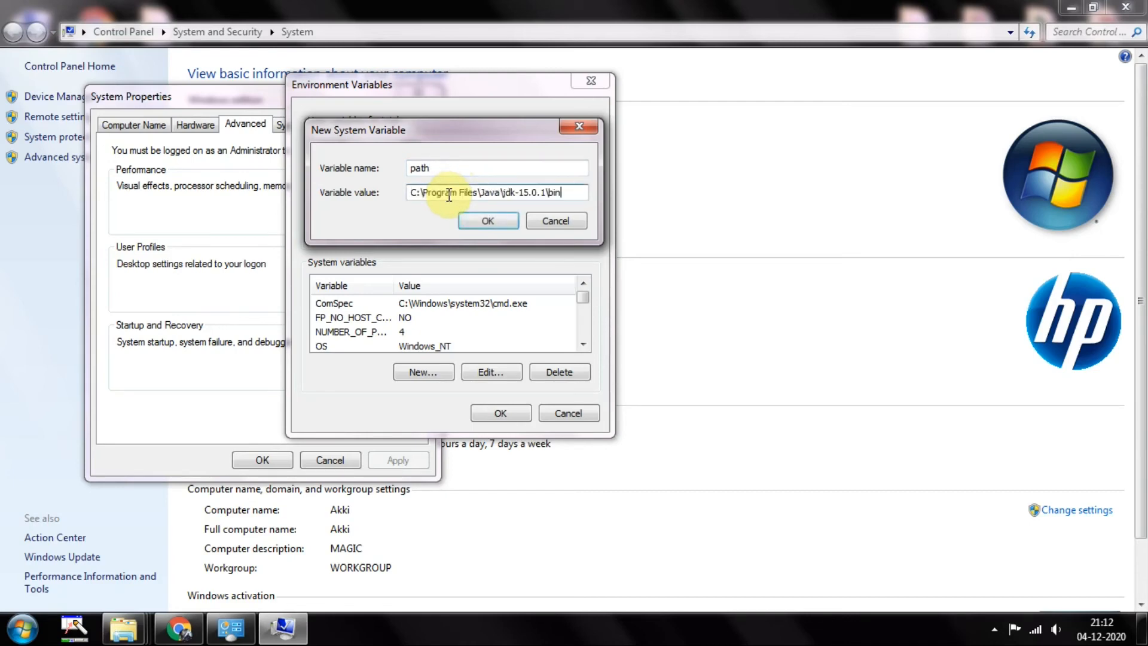
{"action": "left_click", "coordinate": [486, 227]}
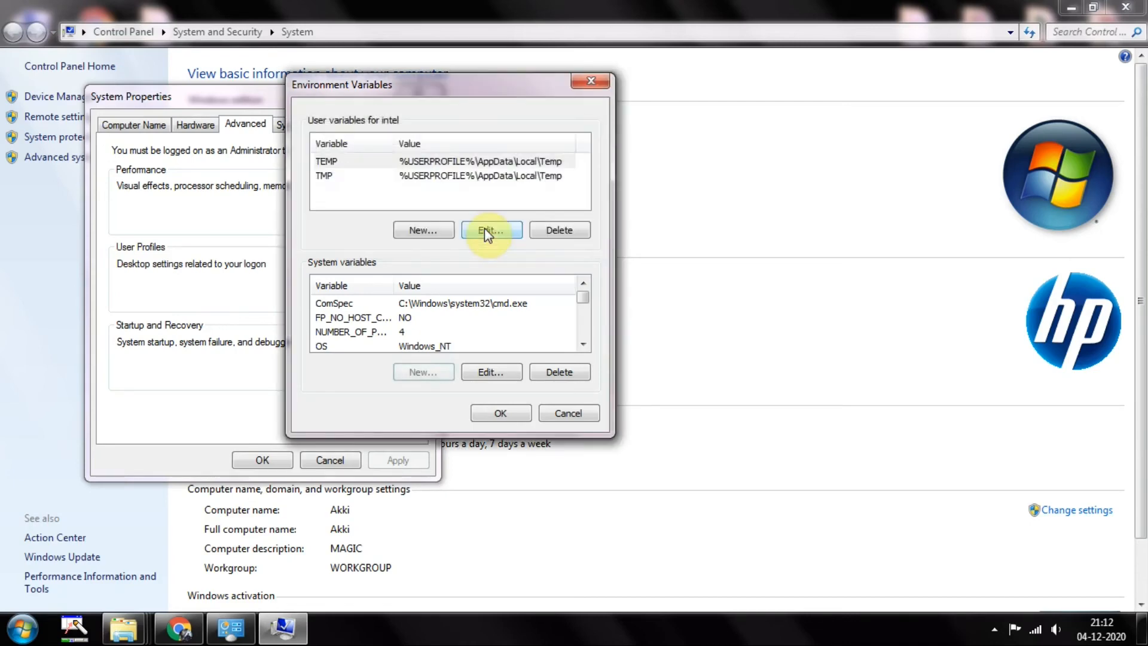
{"action": "left_click", "coordinate": [493, 408]}
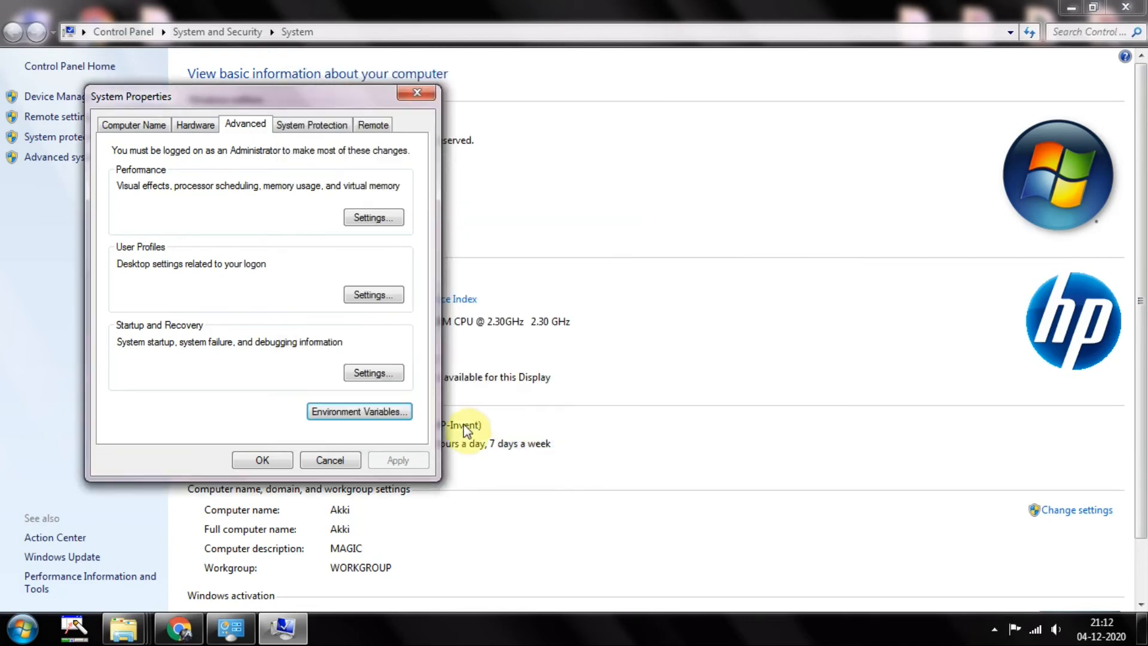
Confirm the system properties and run javac in a Command Prompt window to test the path setting.
{"action": "left_click", "coordinate": [263, 460]}
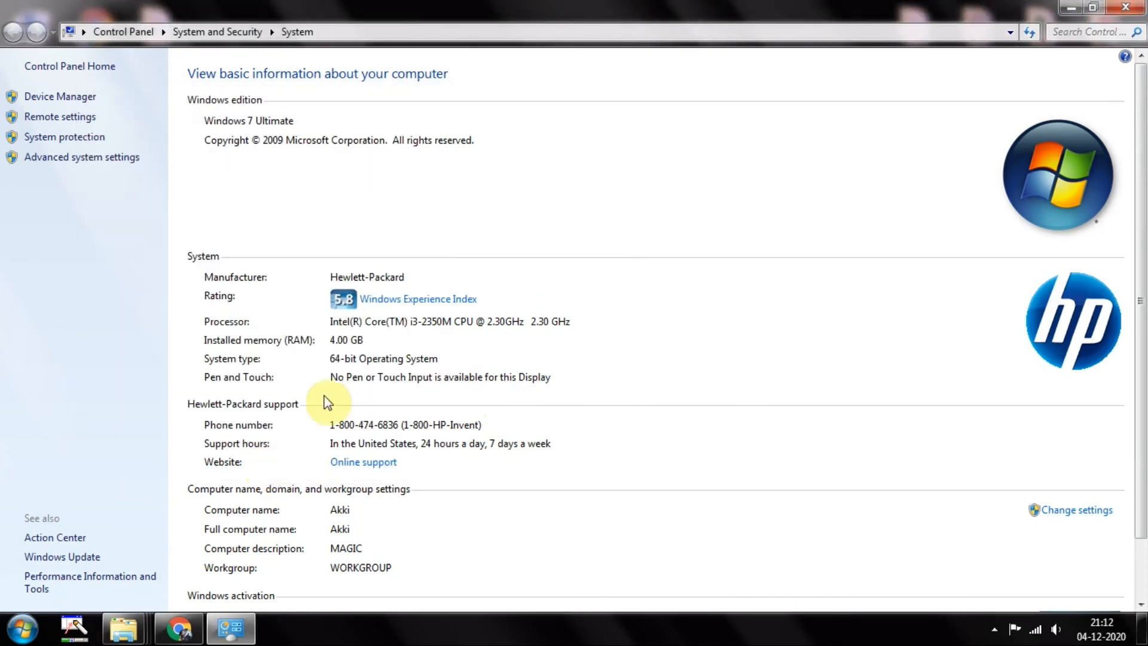
{"action": "left_click", "coordinate": [22, 628]}
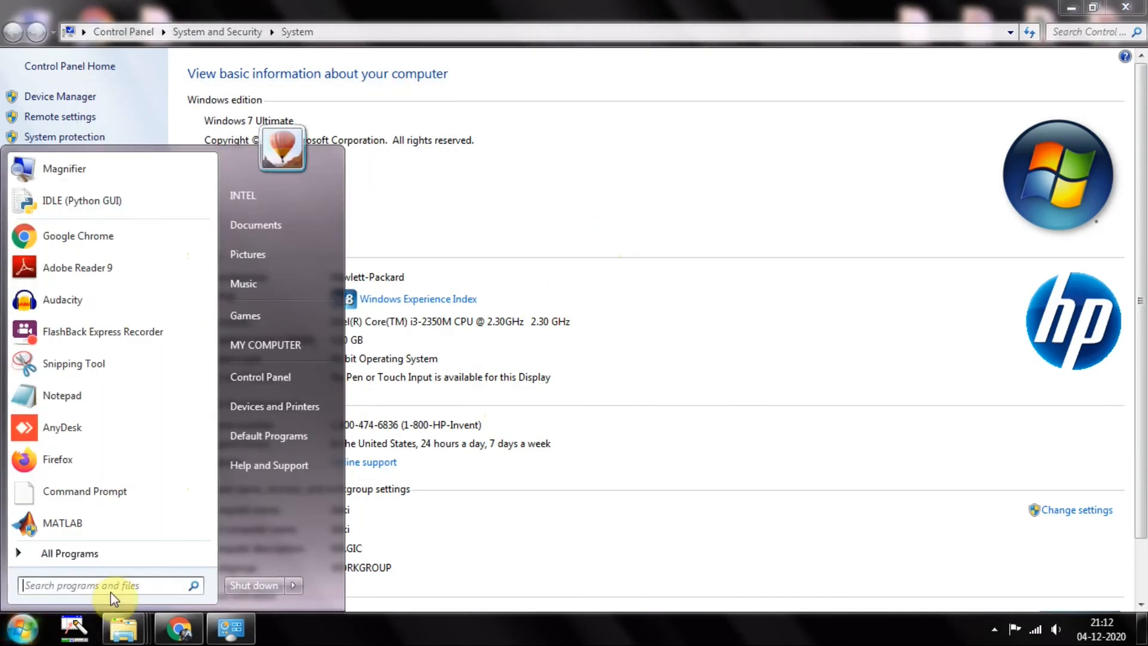
{"action": "left_click", "coordinate": [124, 497]}
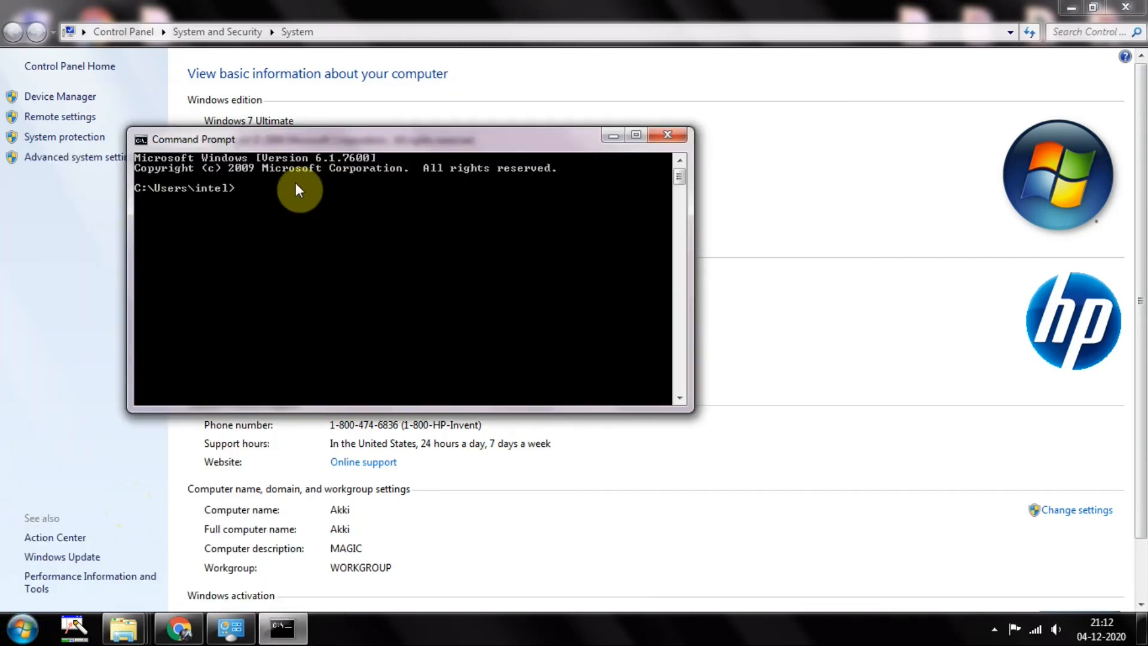
{"action": "type", "text": "javac"}
{"action": "key", "text": "Return"}
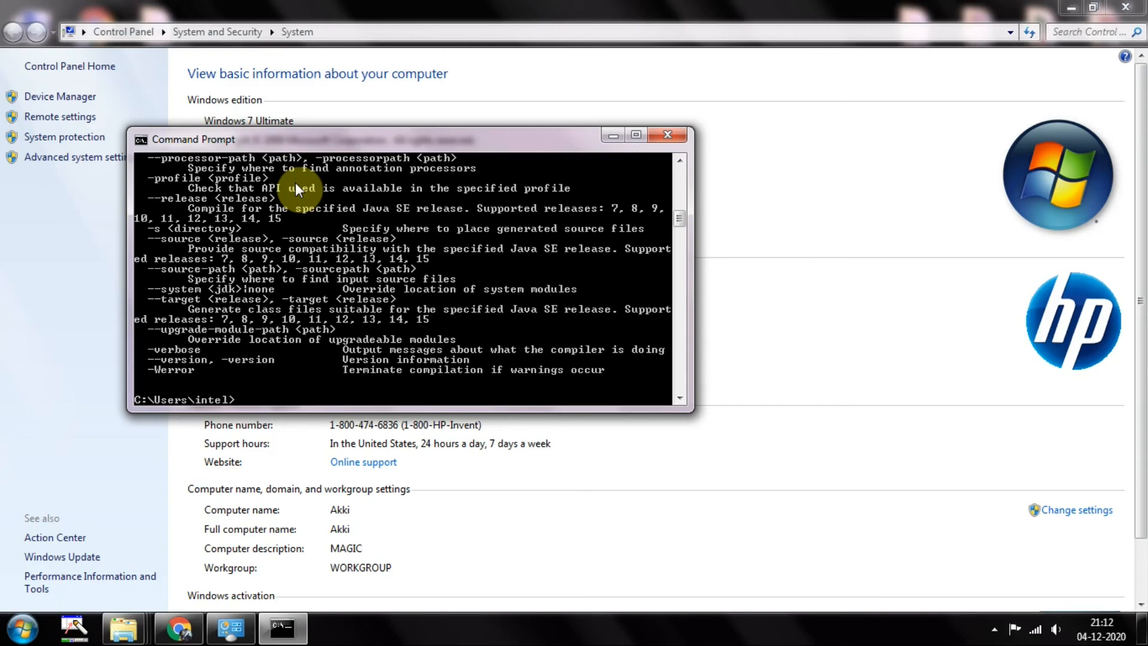
{"action": "left_click", "coordinate": [677, 134]}
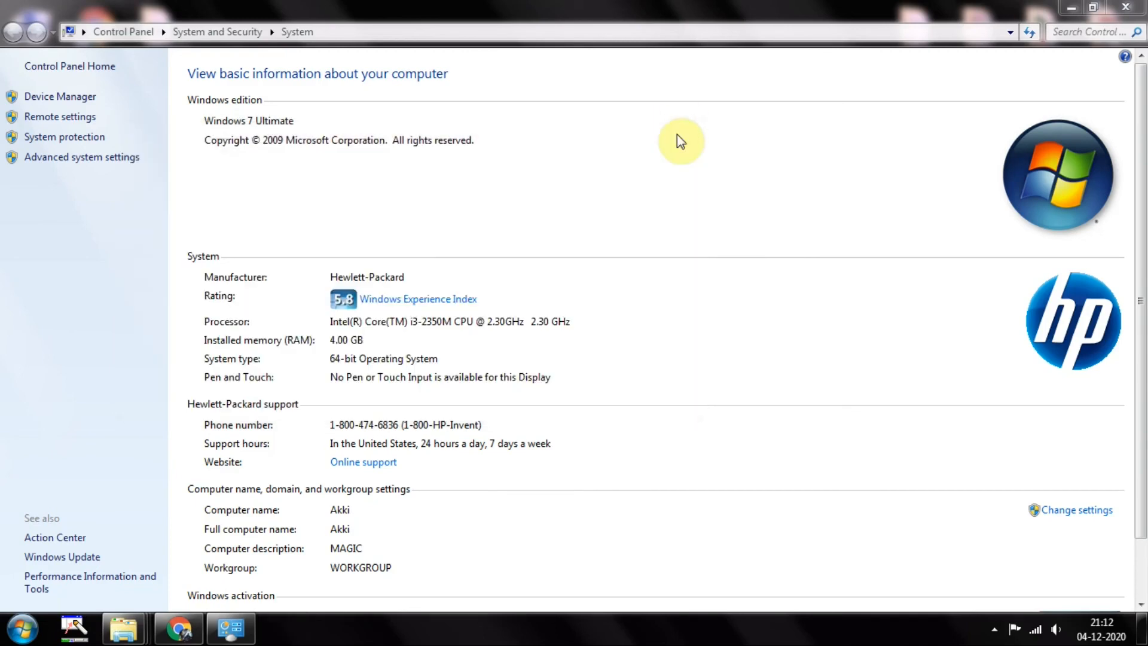
Reopen the Environment Variables dialog and view the path system variable's value without editing it.
{"action": "left_click", "coordinate": [232, 630]}
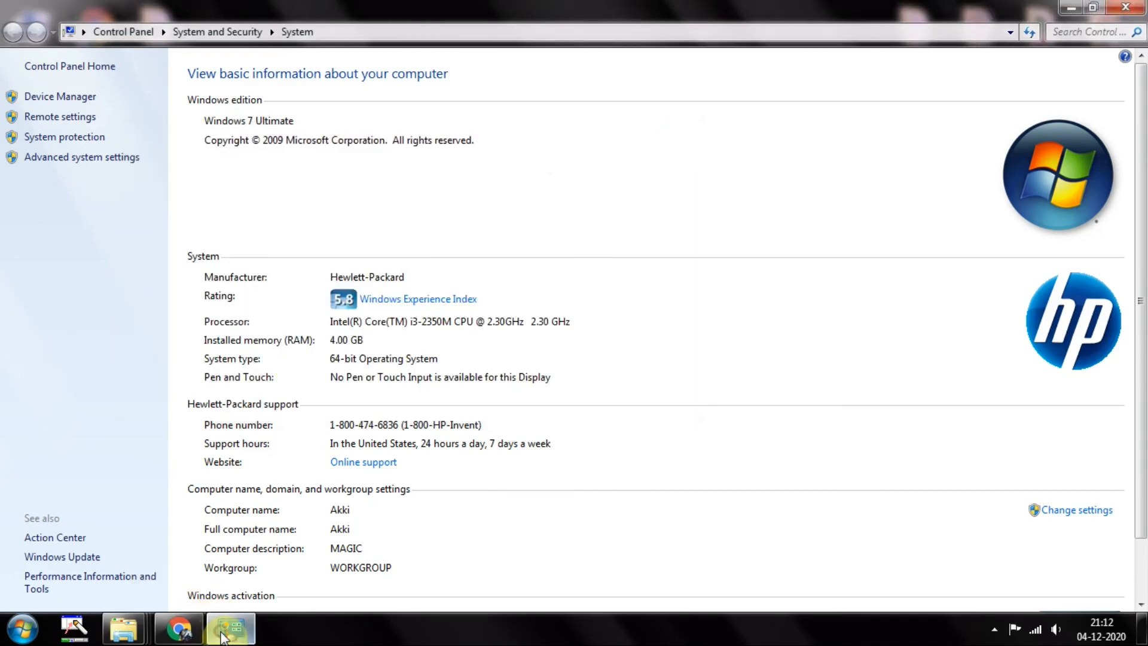
{"action": "left_click", "coordinate": [91, 159]}
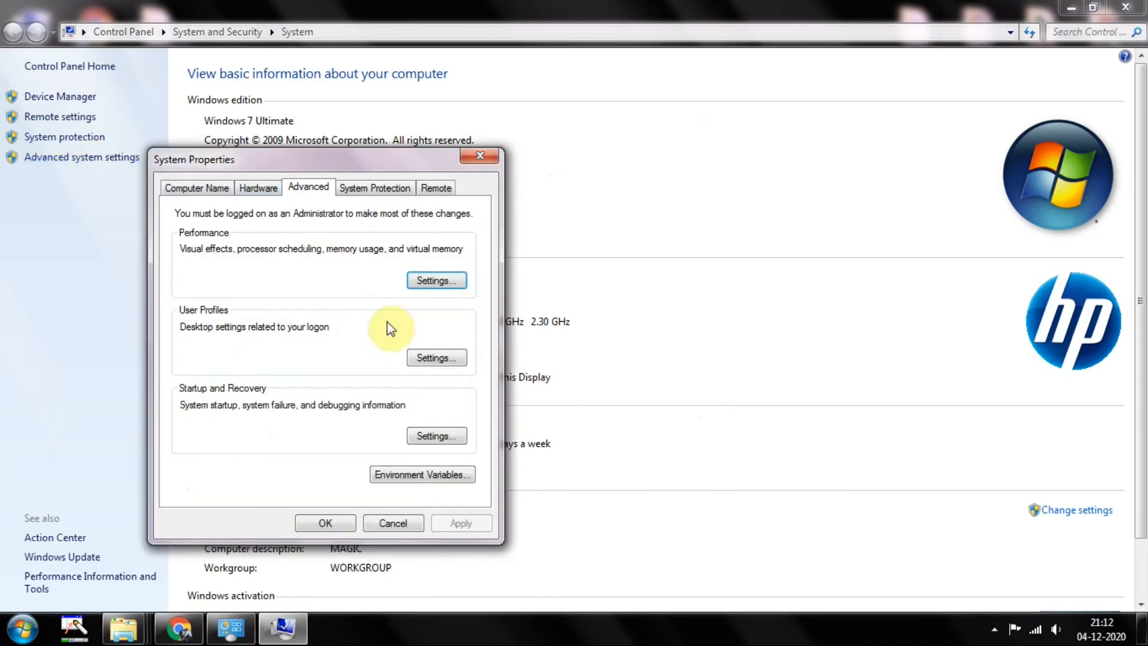
{"action": "left_click", "coordinate": [441, 475]}
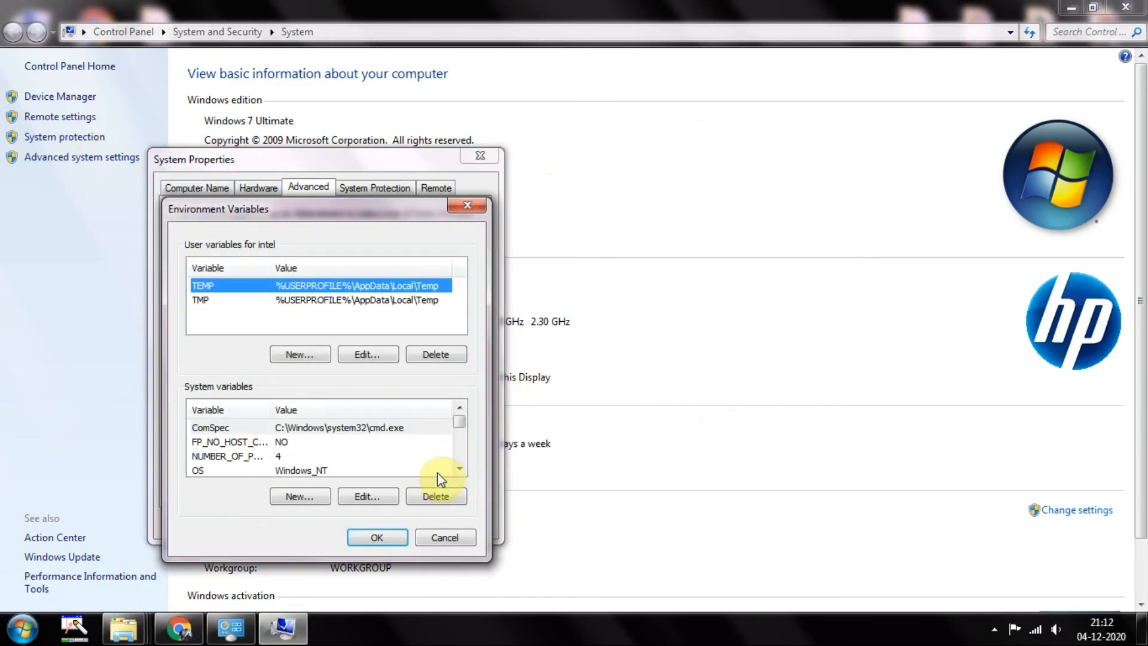
{"action": "left_click_drag", "start_coordinate": [462, 418], "coordinate": [462, 427]}
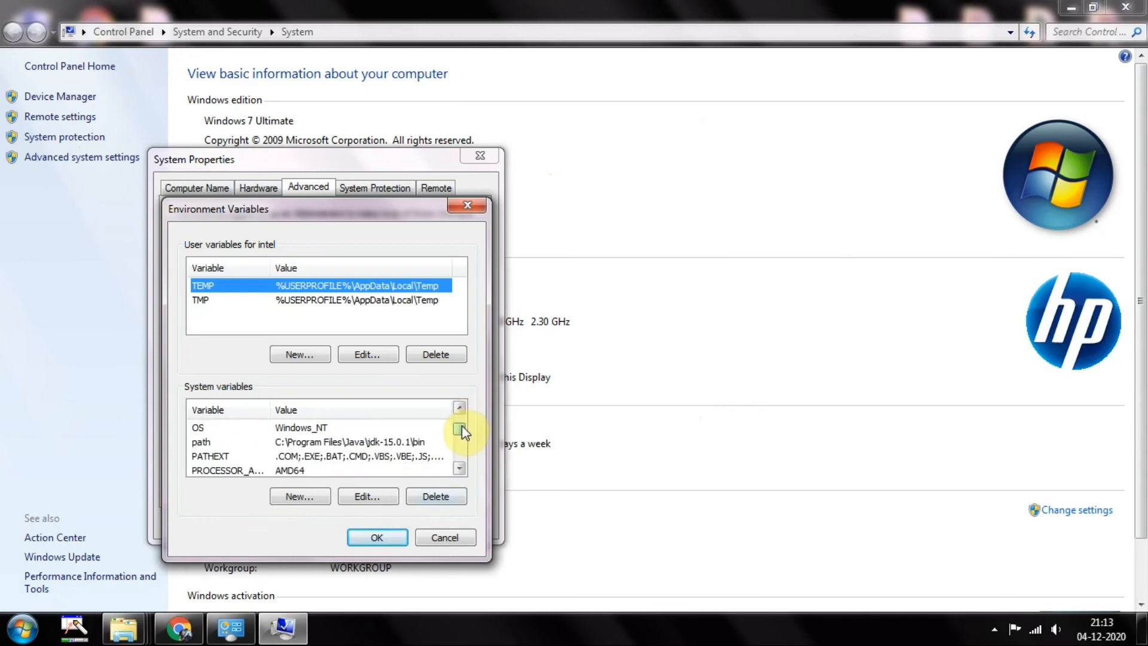
{"action": "left_click", "coordinate": [379, 443]}
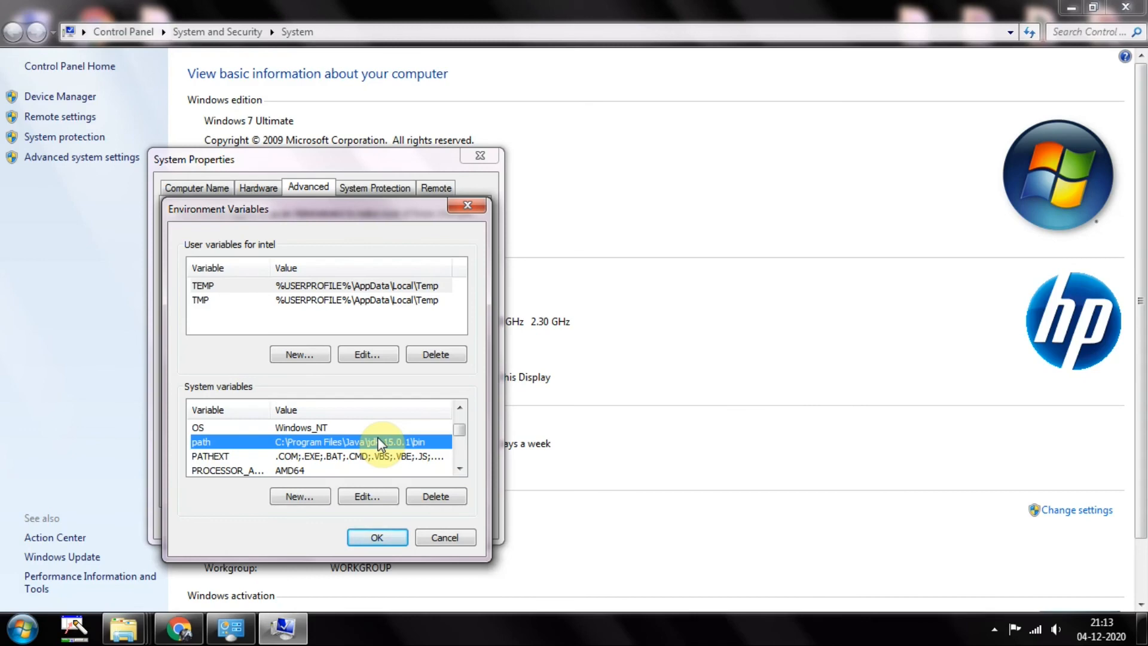
{"action": "left_click", "coordinate": [364, 495]}
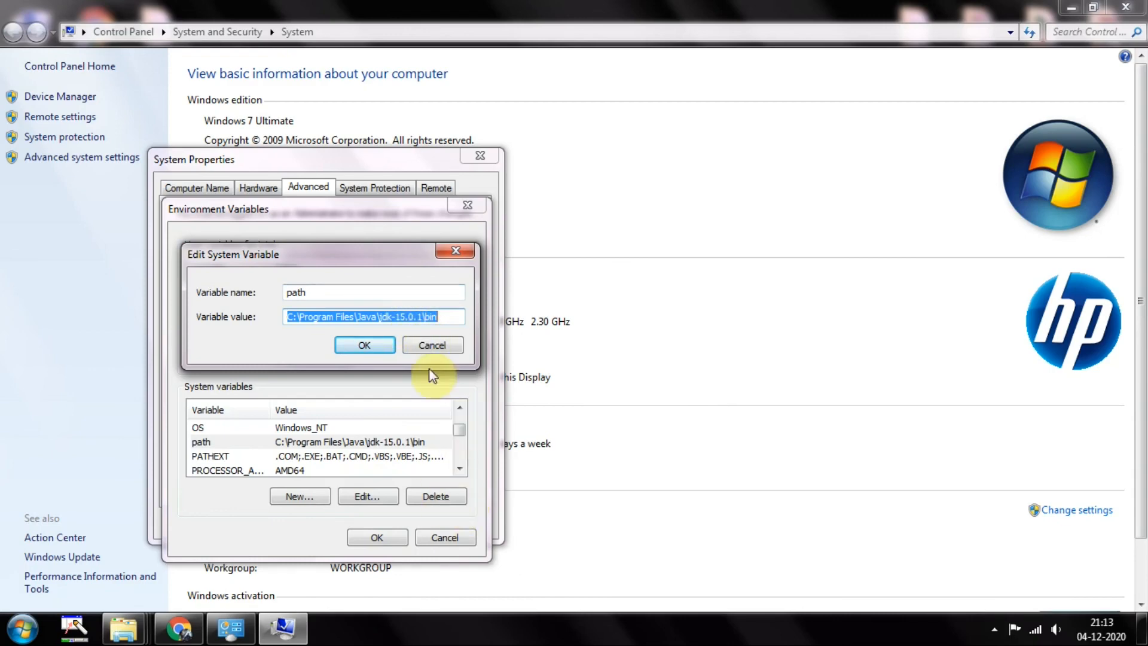
{"action": "left_click", "coordinate": [430, 344]}
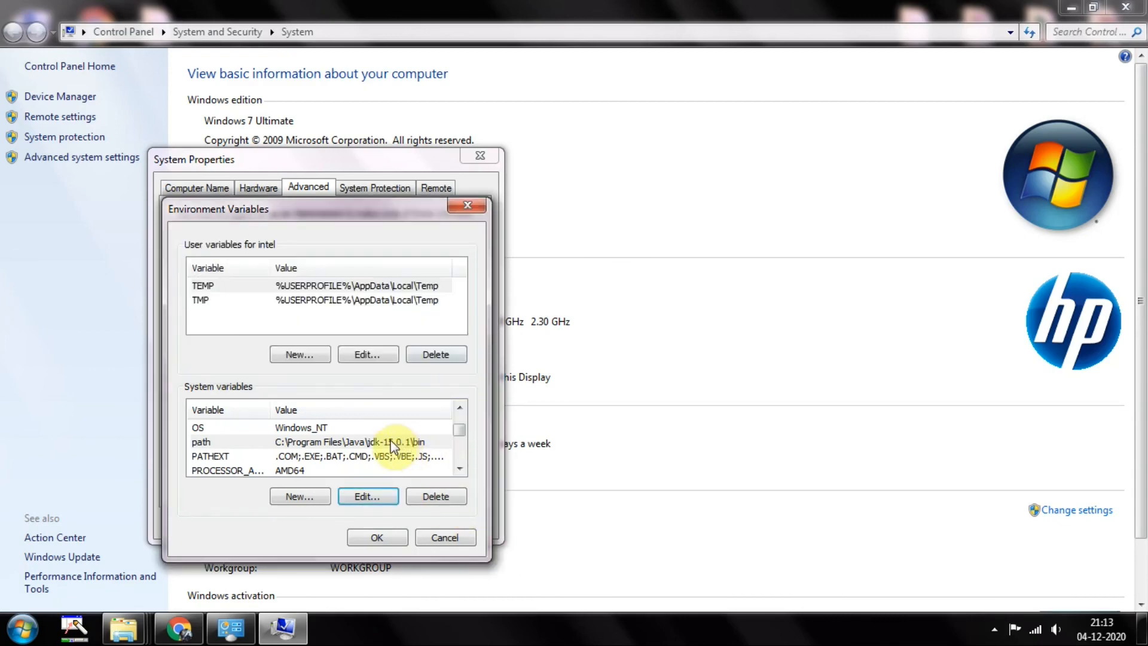
Delete the path system variable and confirm the environment variables and system properties.
{"action": "left_click", "coordinate": [390, 442]}
{"action": "left_click", "coordinate": [436, 497]}
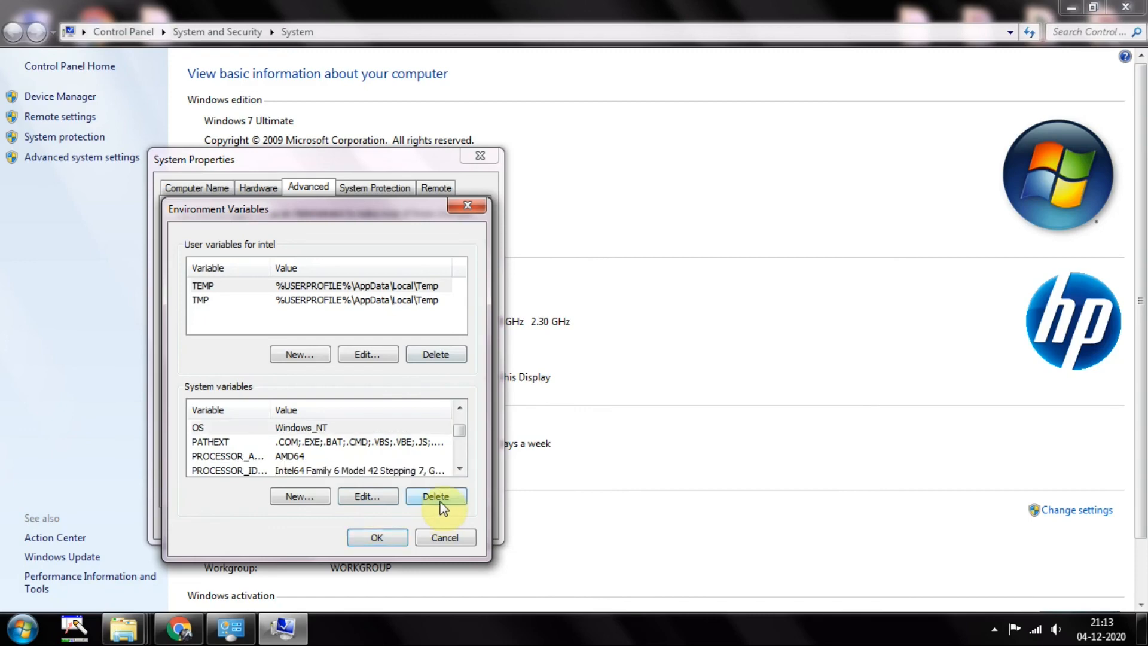
{"action": "left_click", "coordinate": [380, 534]}
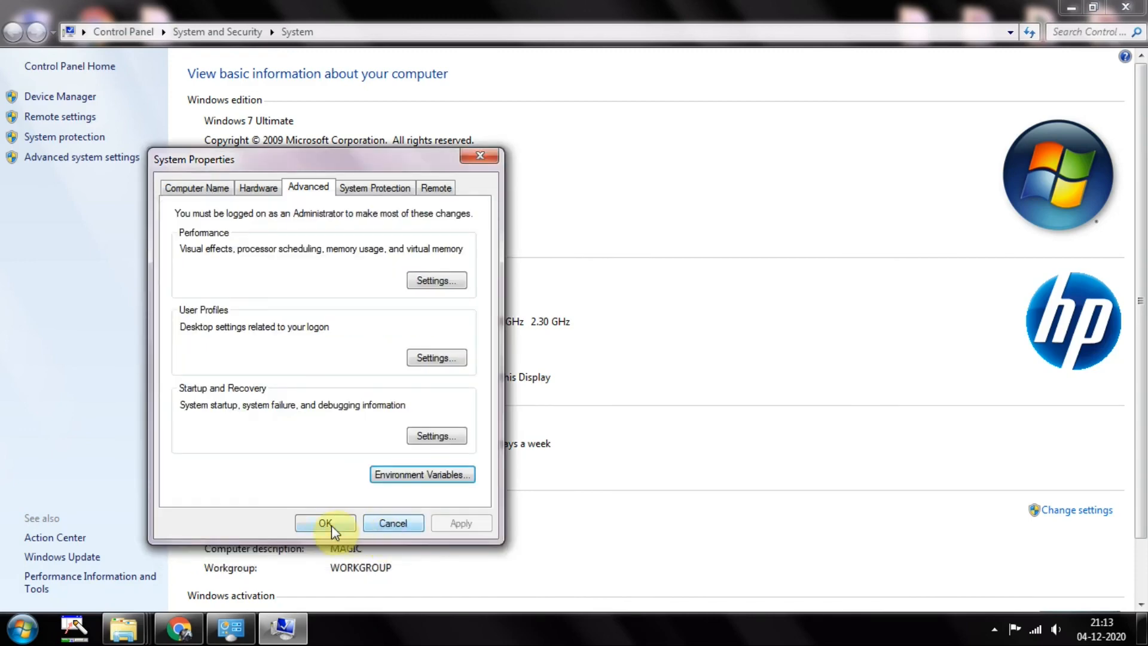
{"action": "left_click", "coordinate": [331, 525]}
Run javac in a new Command Prompt window to test without the path variable, and close the System window.
{"action": "left_click", "coordinate": [23, 628]}
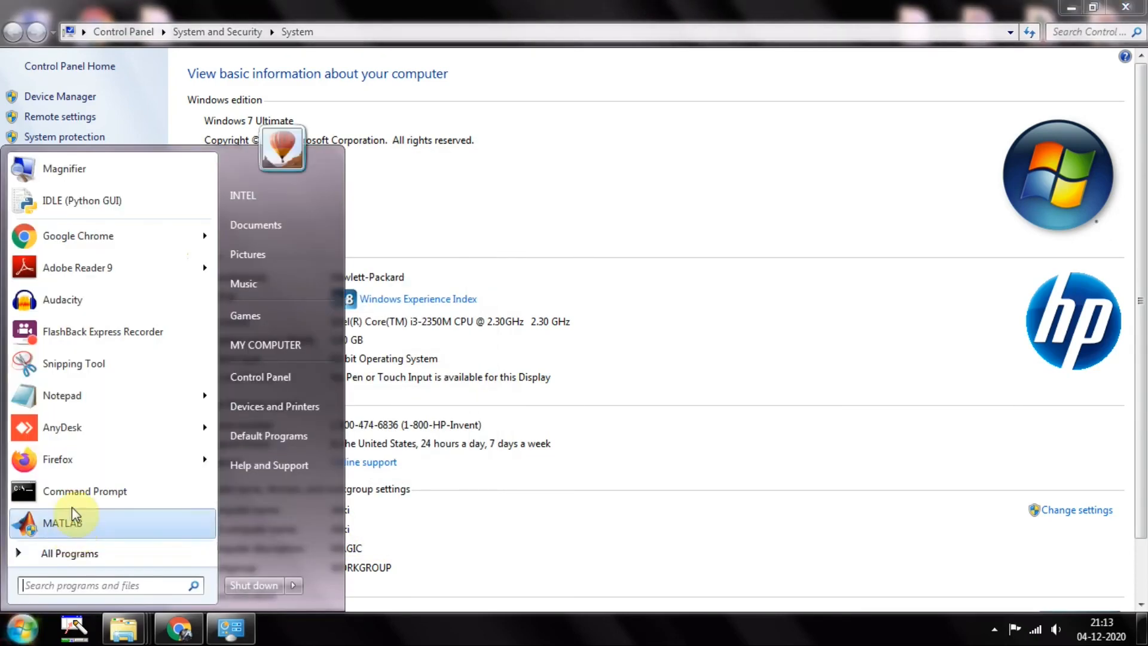
{"action": "left_click", "coordinate": [85, 485]}
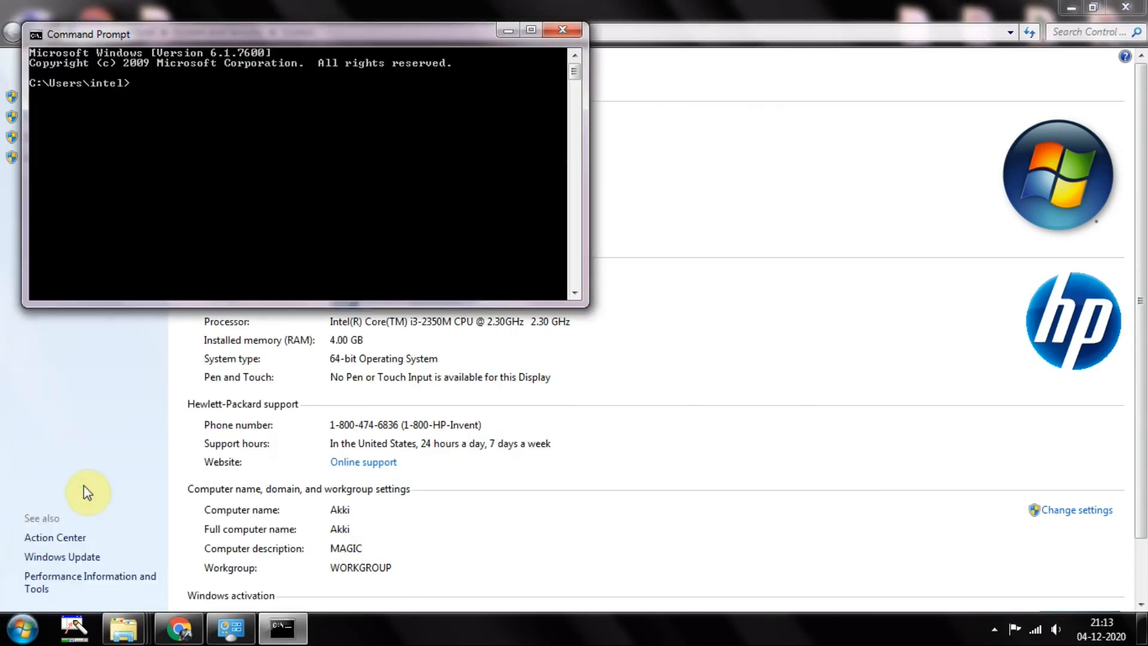
{"action": "type", "text": "javac"}
{"action": "key", "text": "Return"}
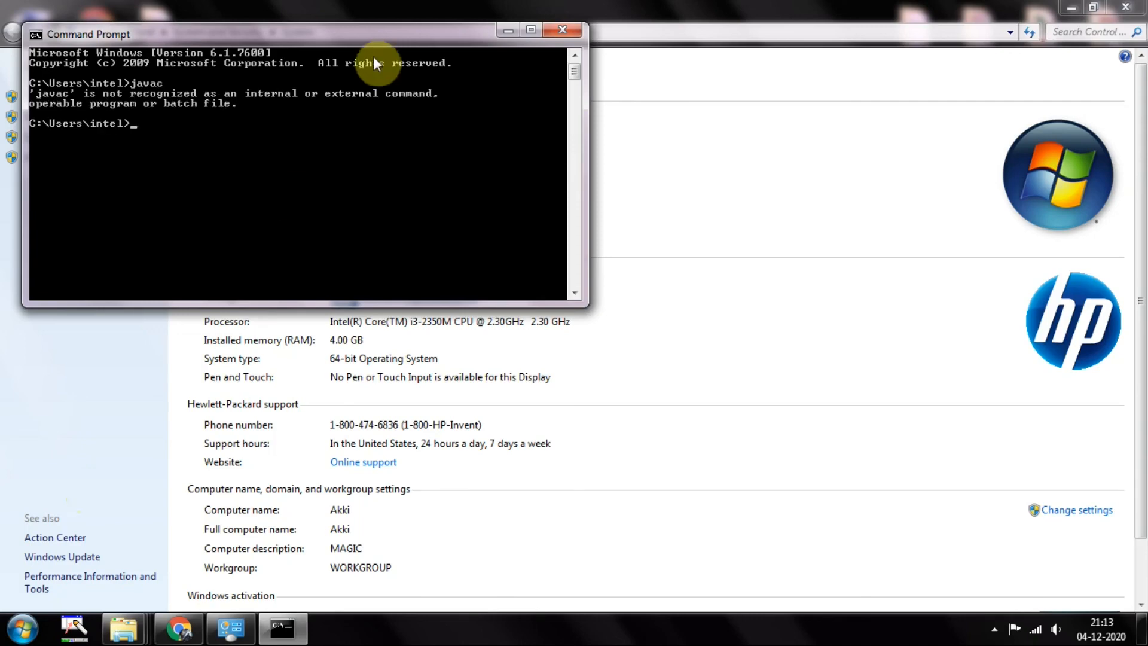
{"action": "left_click", "coordinate": [561, 29]}
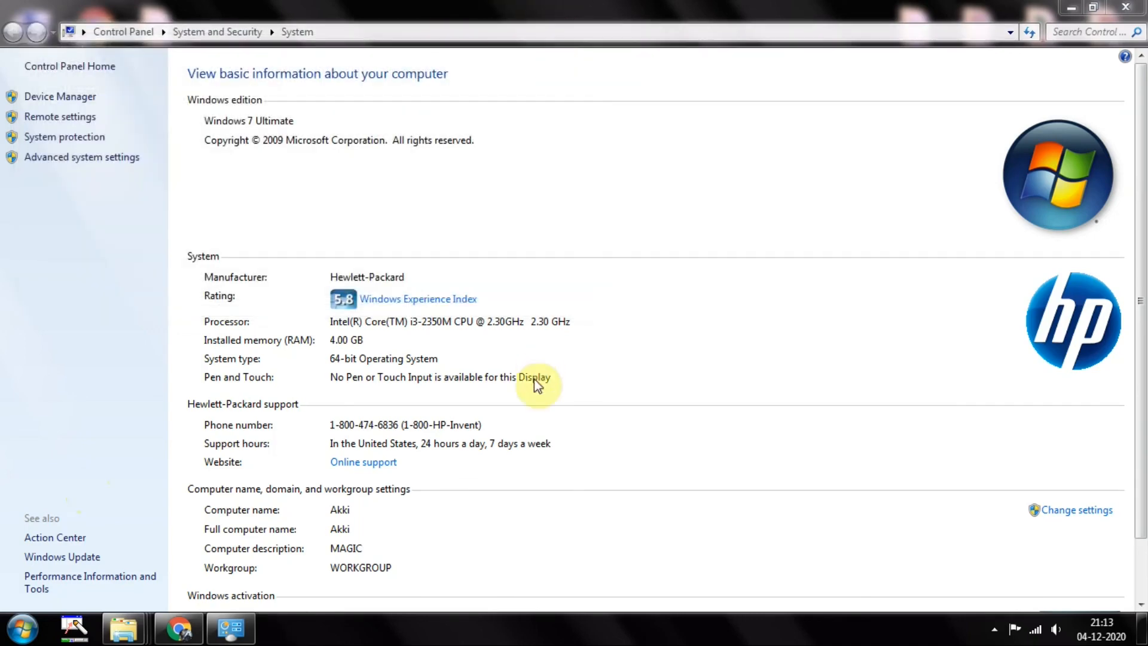
{"action": "left_click", "coordinate": [1139, 6]}
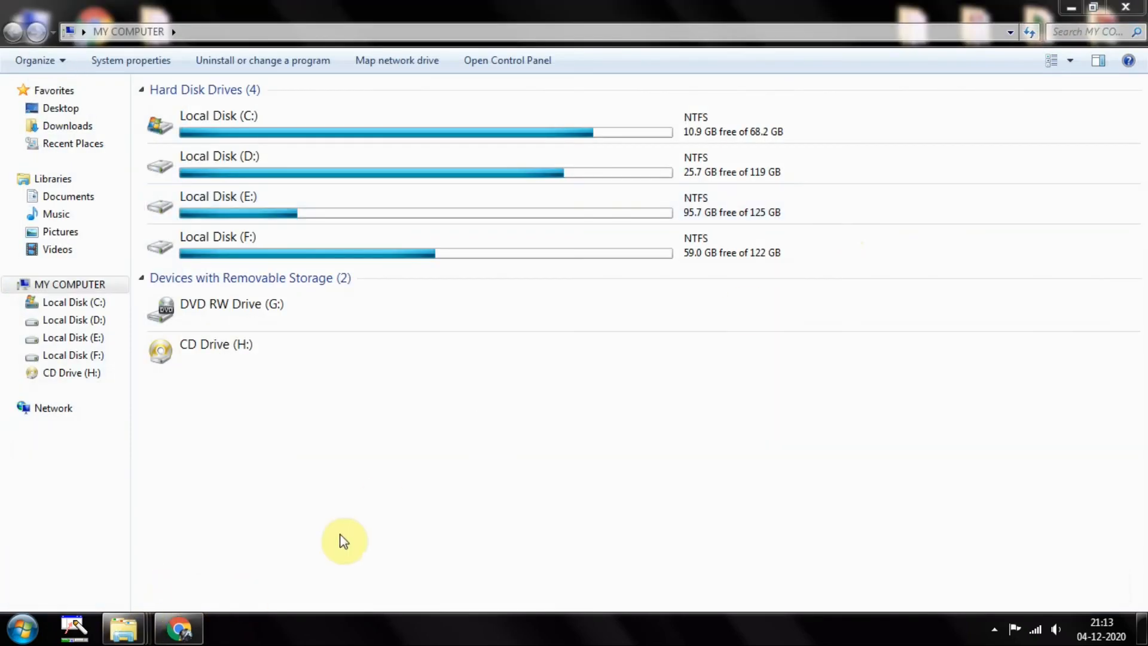
{"action": "mouse_move", "coordinate": [123, 628]}
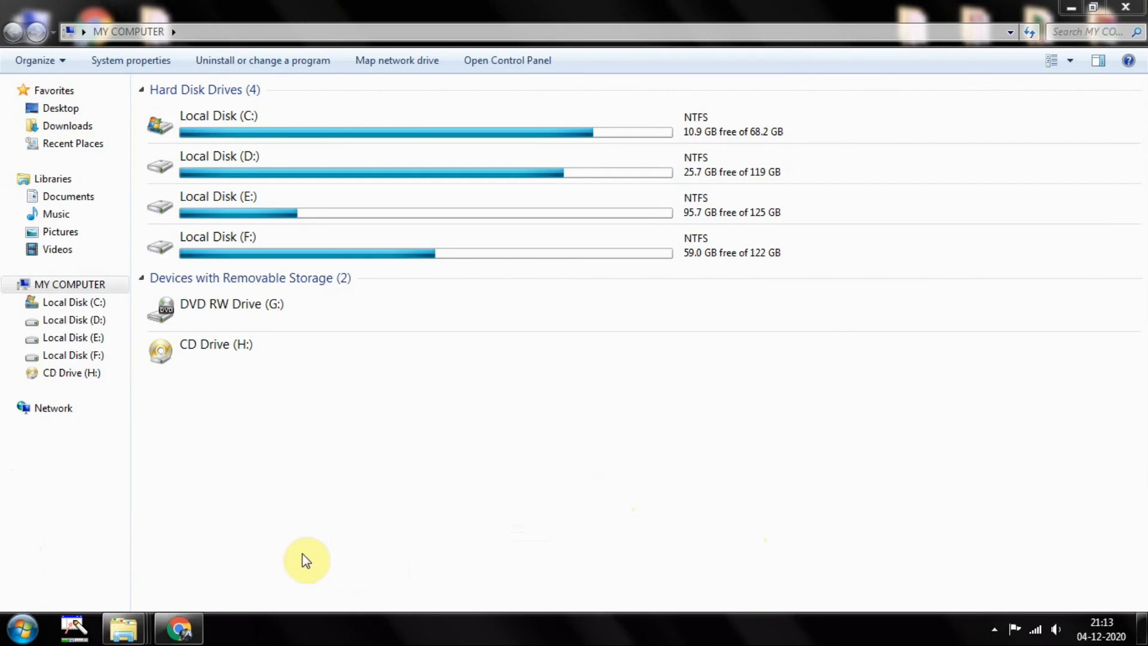
{"action": "left_click", "coordinate": [173, 631]}
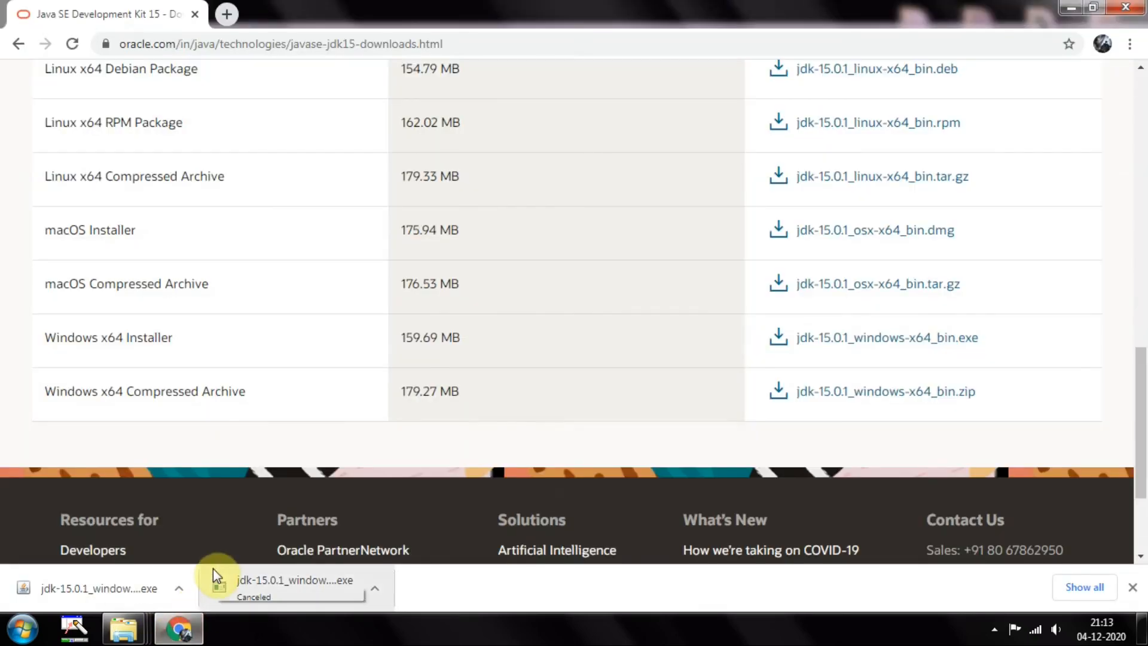
{"action": "left_click", "coordinate": [1071, 7]}
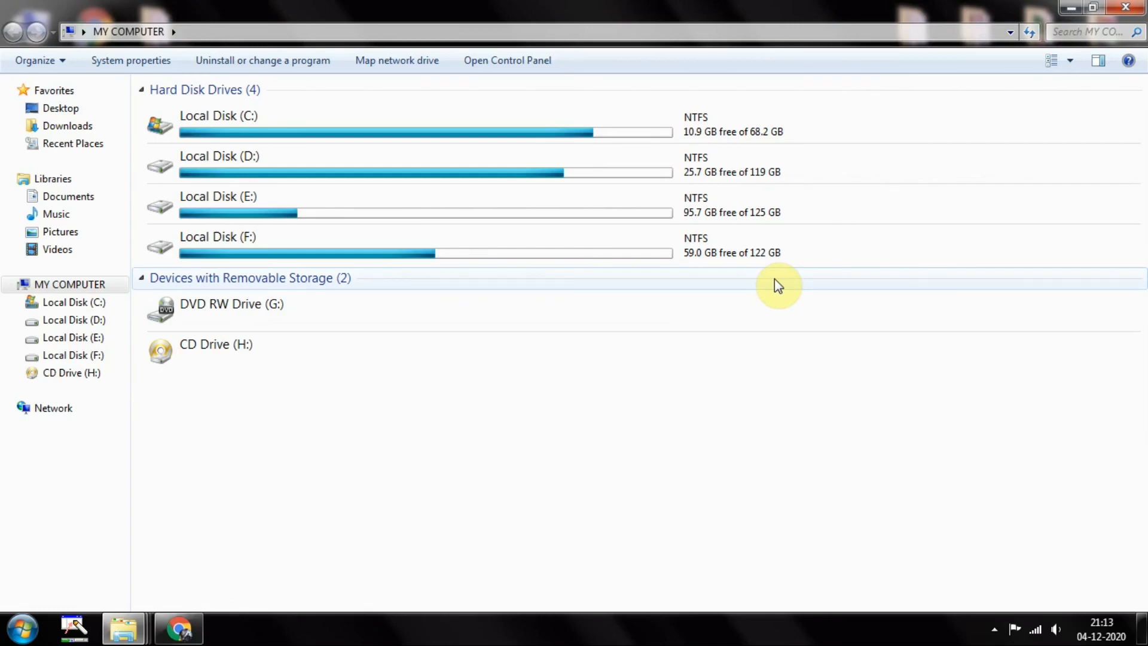
{"action": "left_click", "coordinate": [994, 630]}
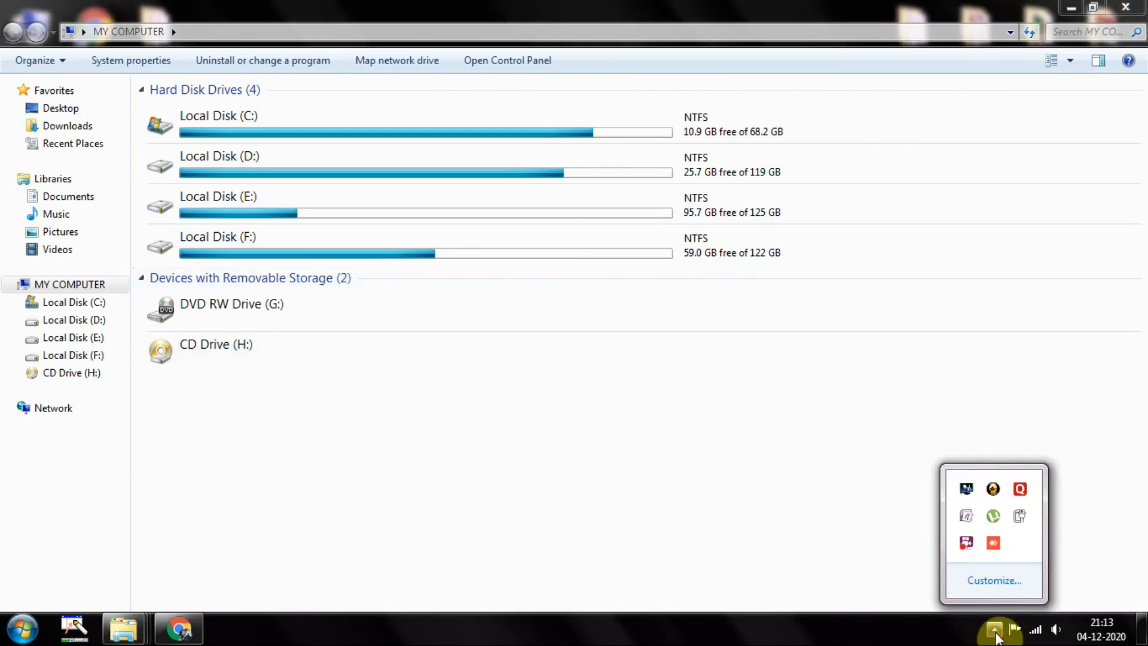
{"action": "left_click", "coordinate": [845, 517]}
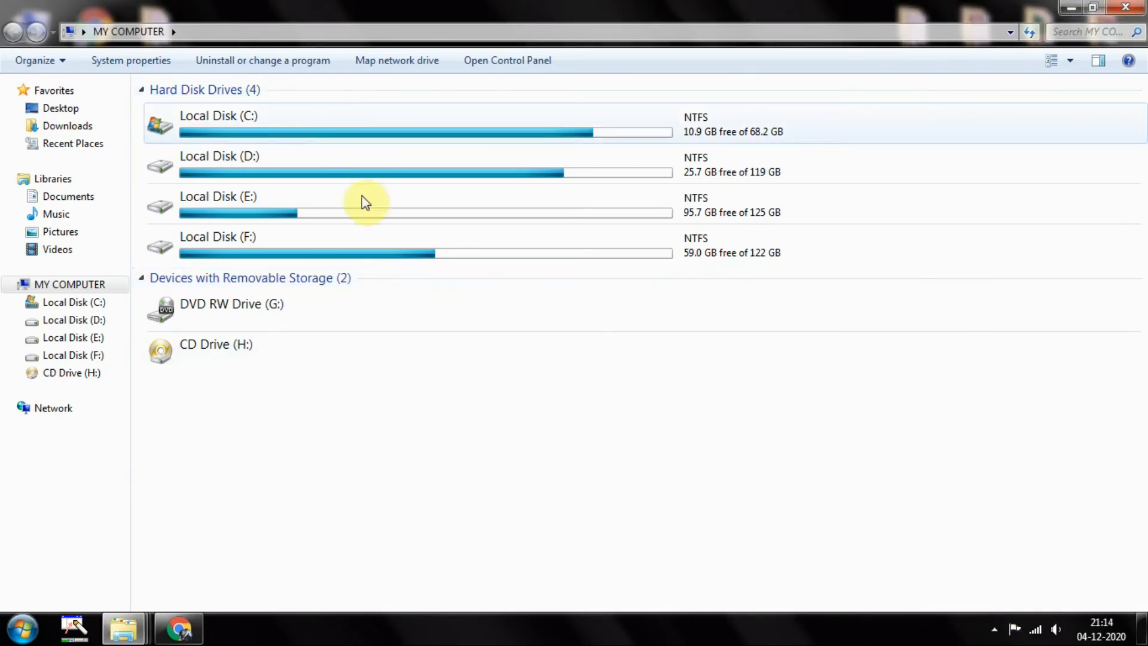